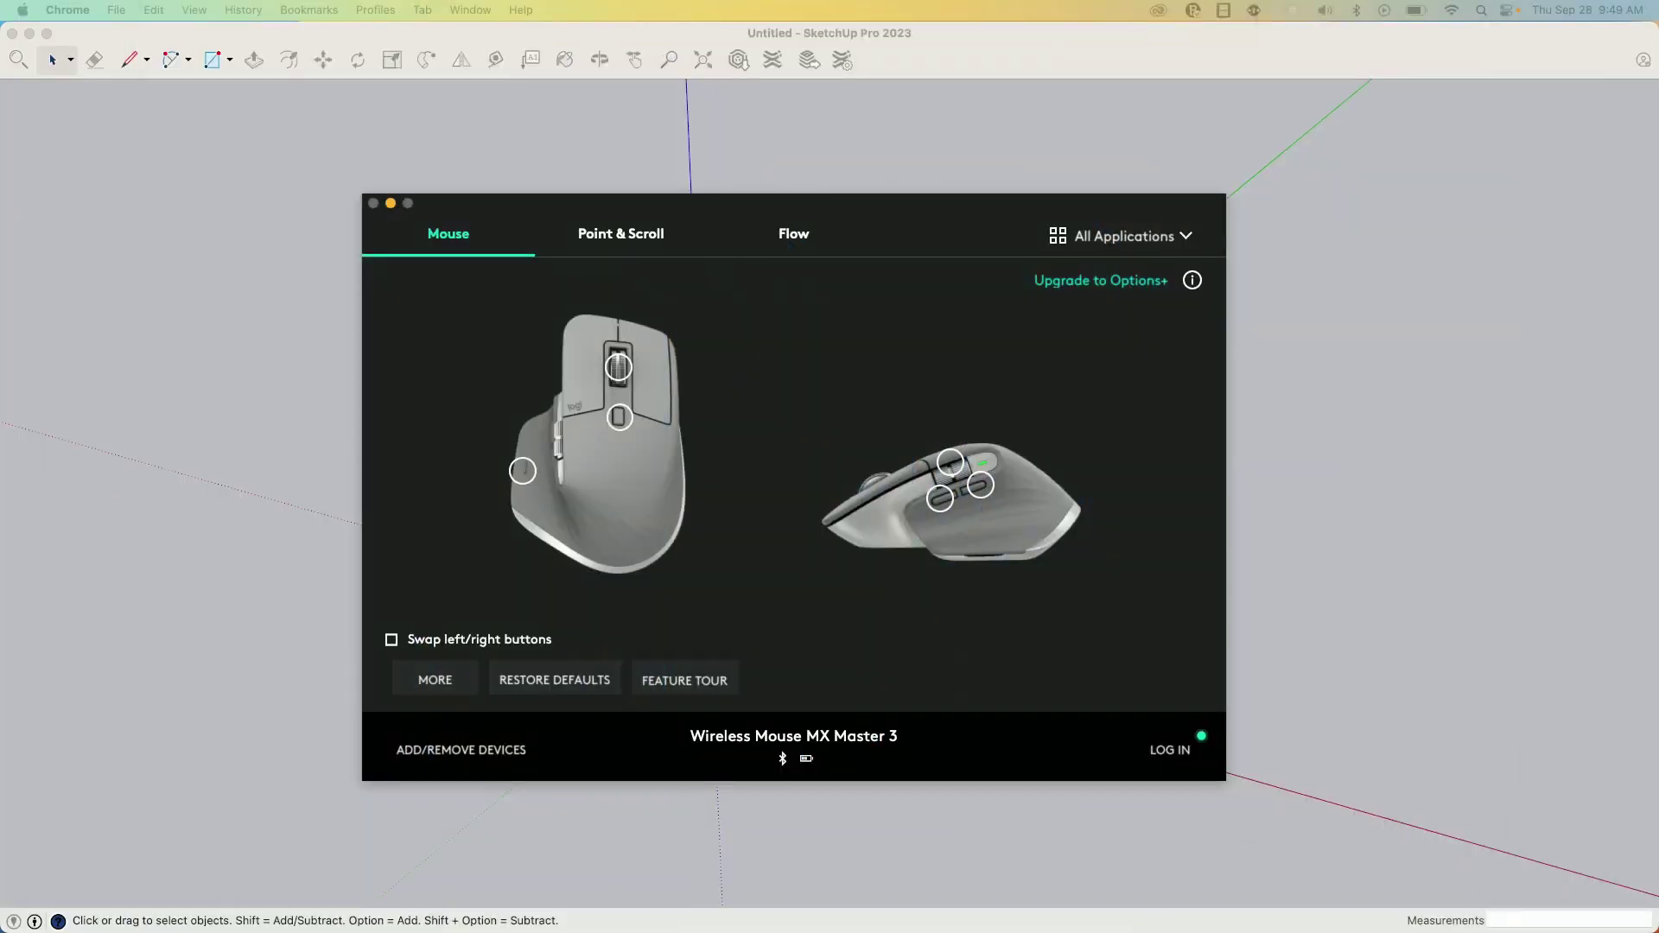
Bring the Logi Options MX Master 3 settings window to the front and nudge it slightly
left_click(943, 235)
mouse_move(910, 225)
left_mouse_down()
mouse_move(815, 215)
mouse_move(877, 196)
mouse_move(902, 224)
left_mouse_up()
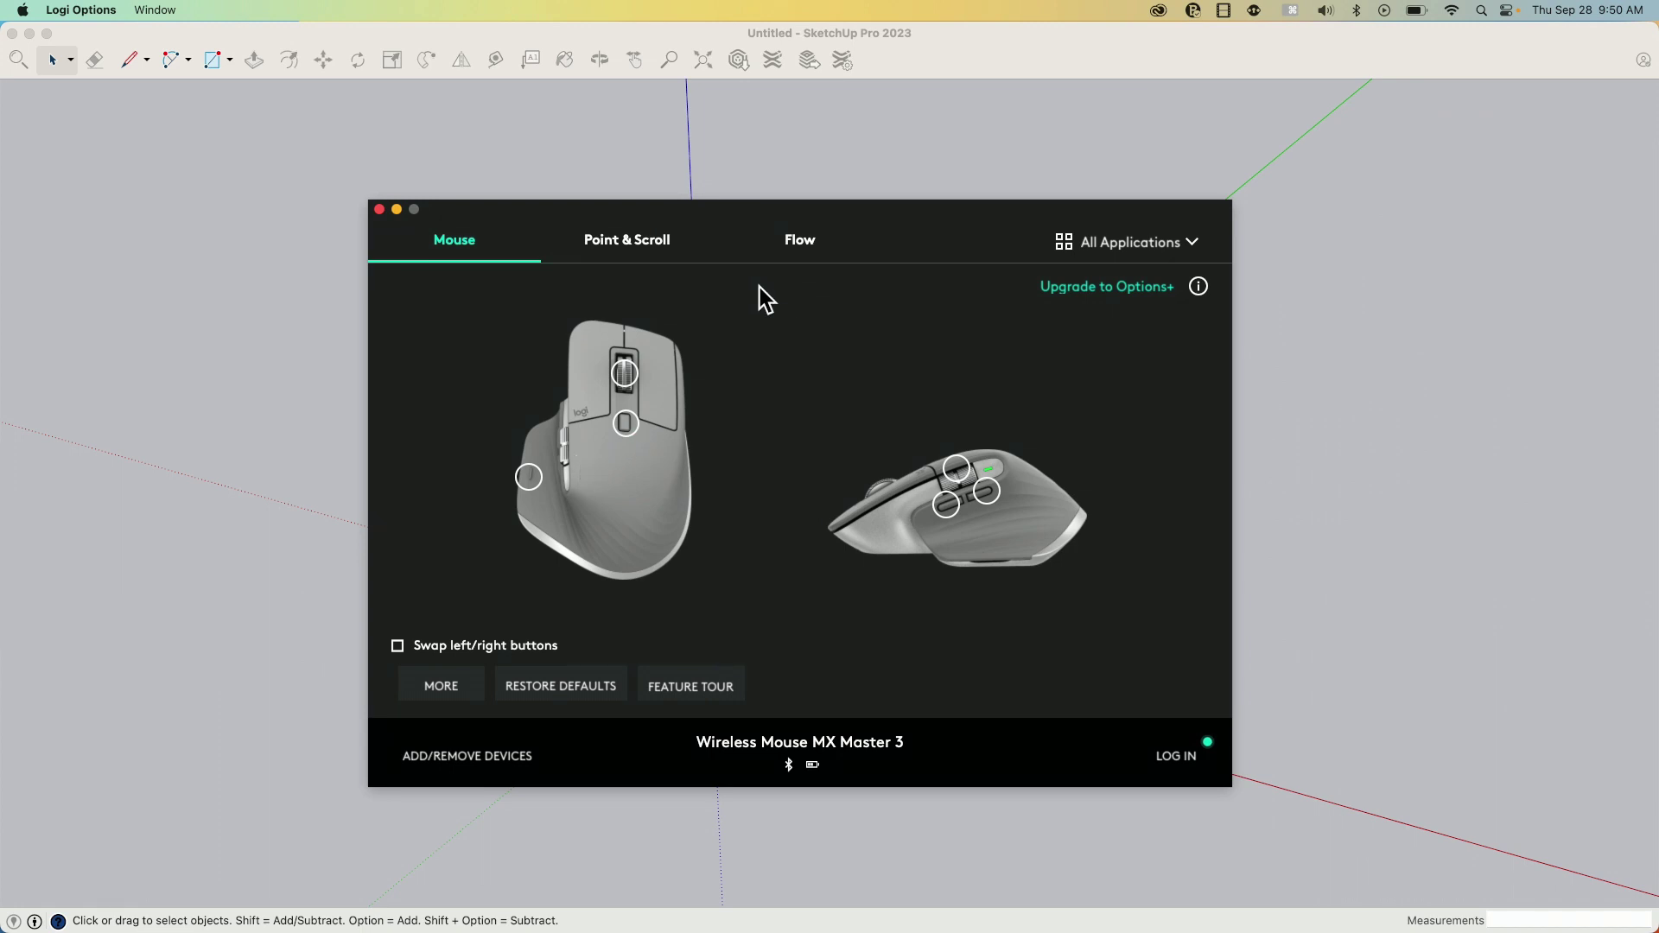
Switch the Logi Options button profile from All Applications to SketchUp
left_click(1195, 243)
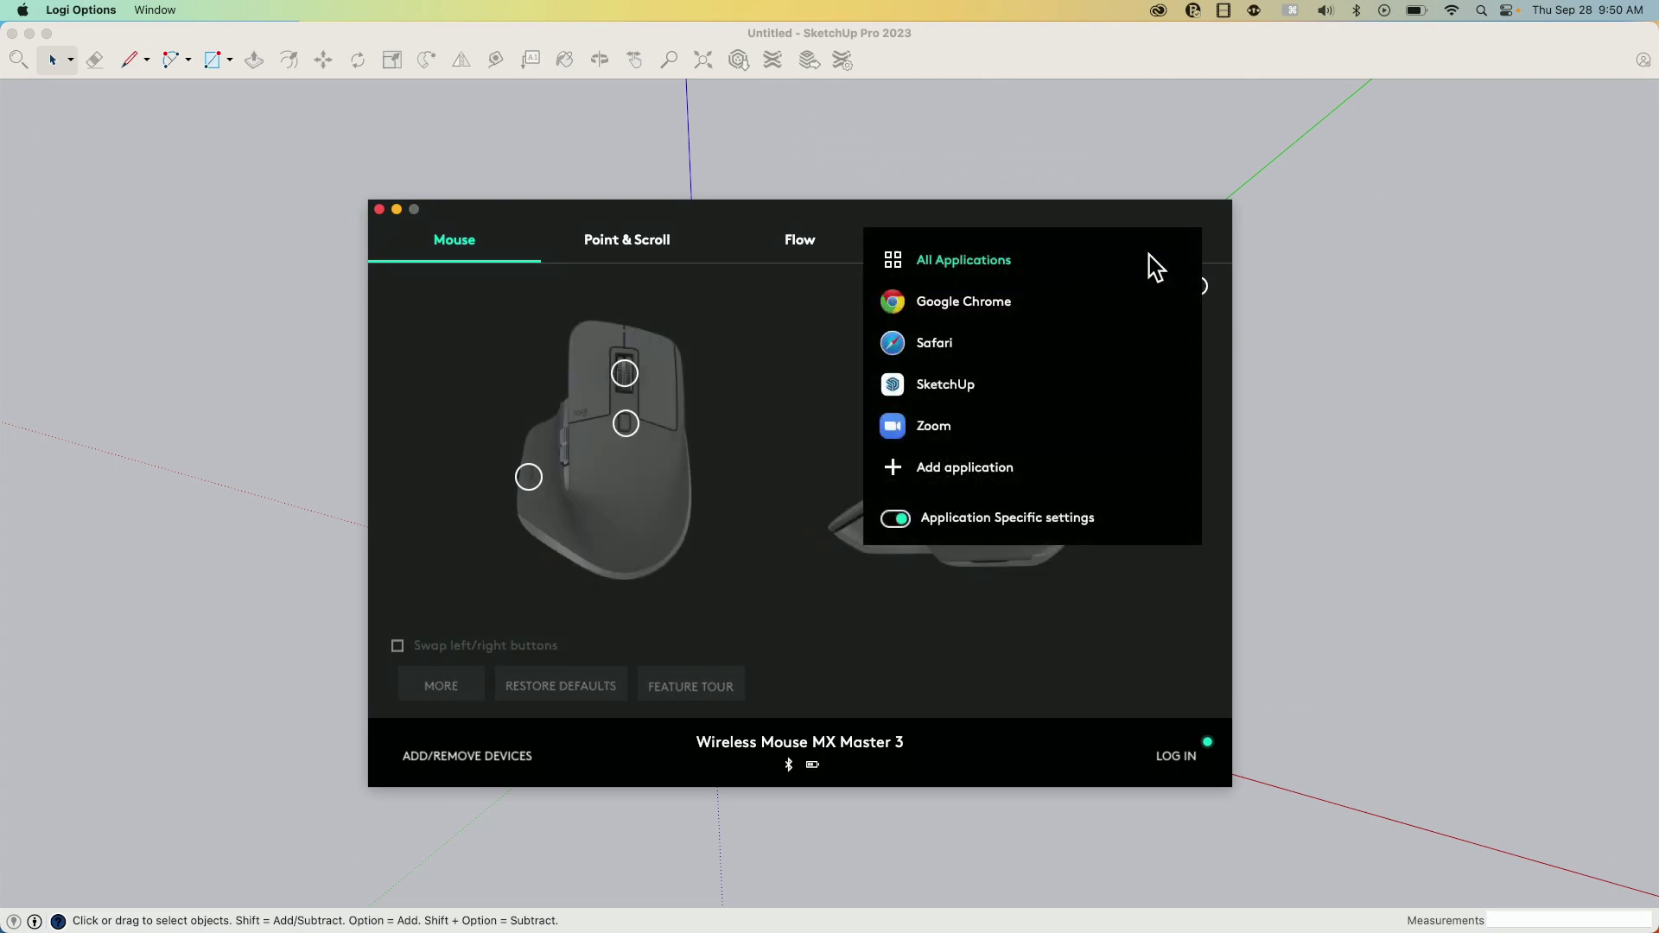
left_click(926, 391)
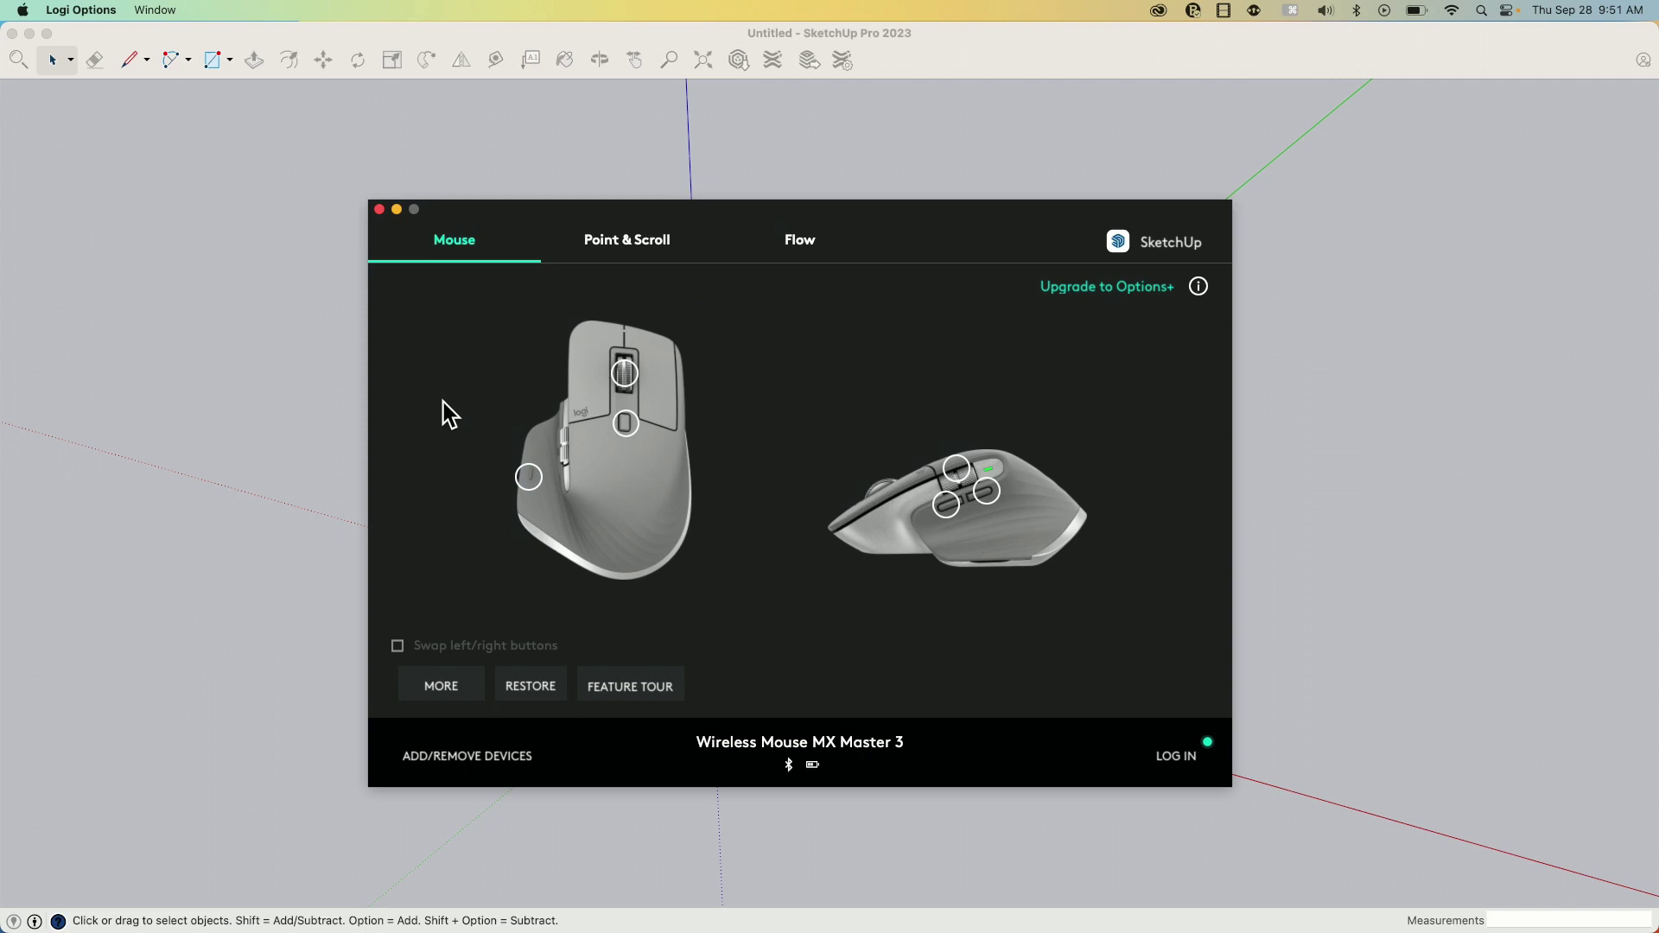
Open the gesture button settings in the SketchUp profile for custom keystrokes
left_click(528, 476)
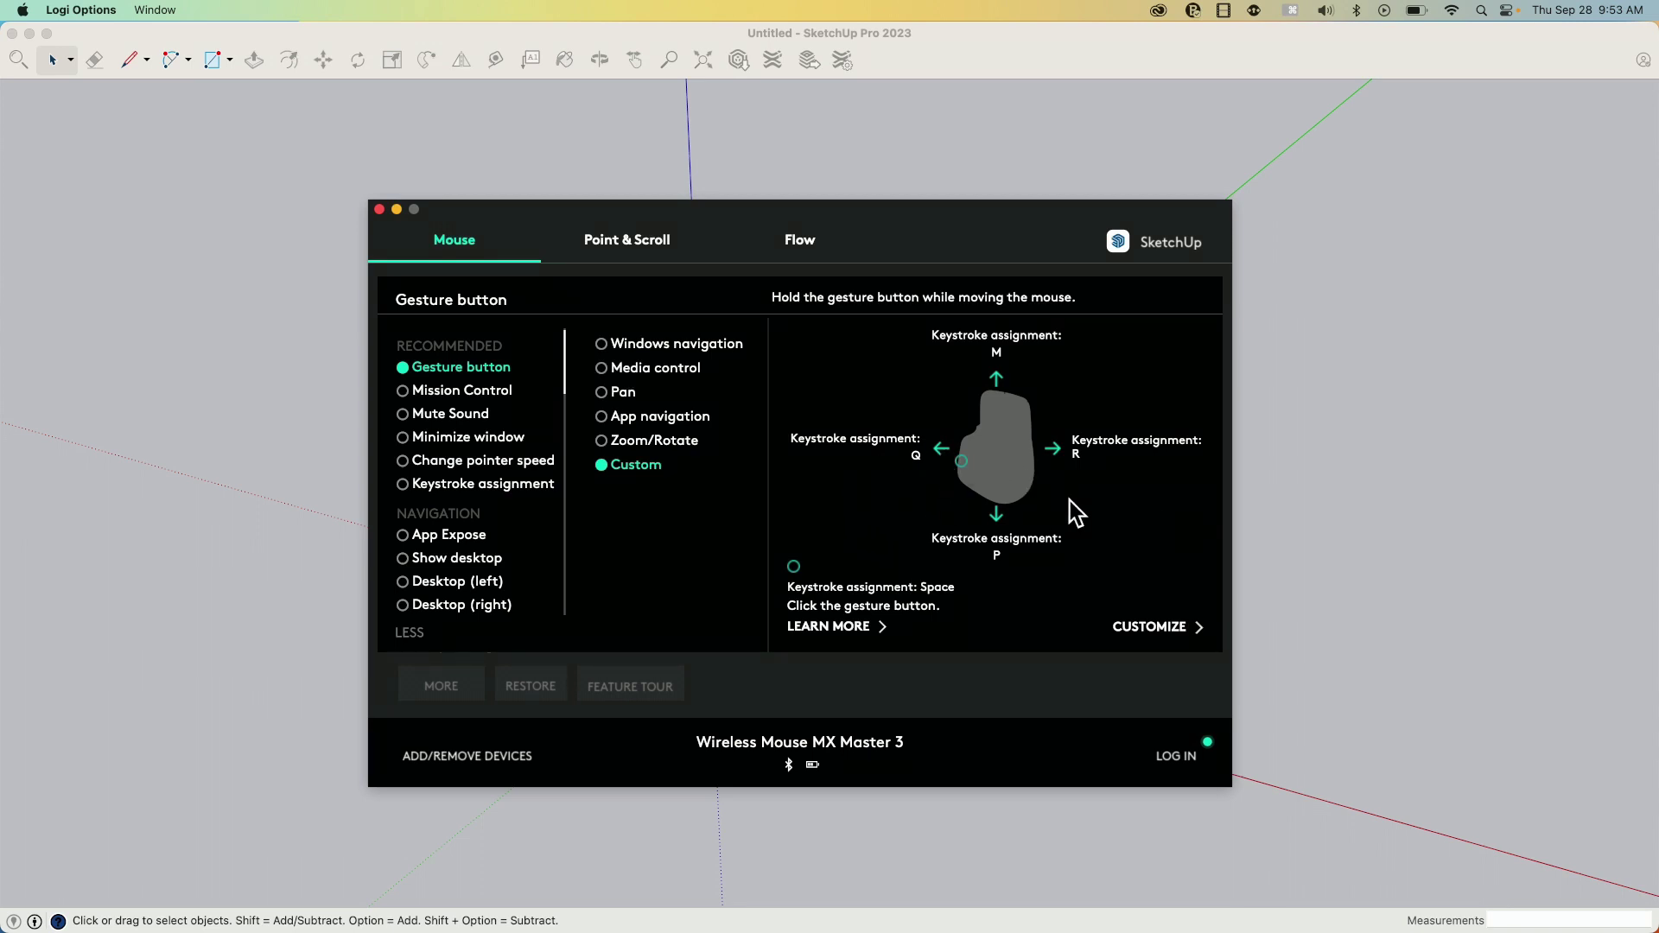
Close Logi Options and make SketchUp the active window
key("super+w")
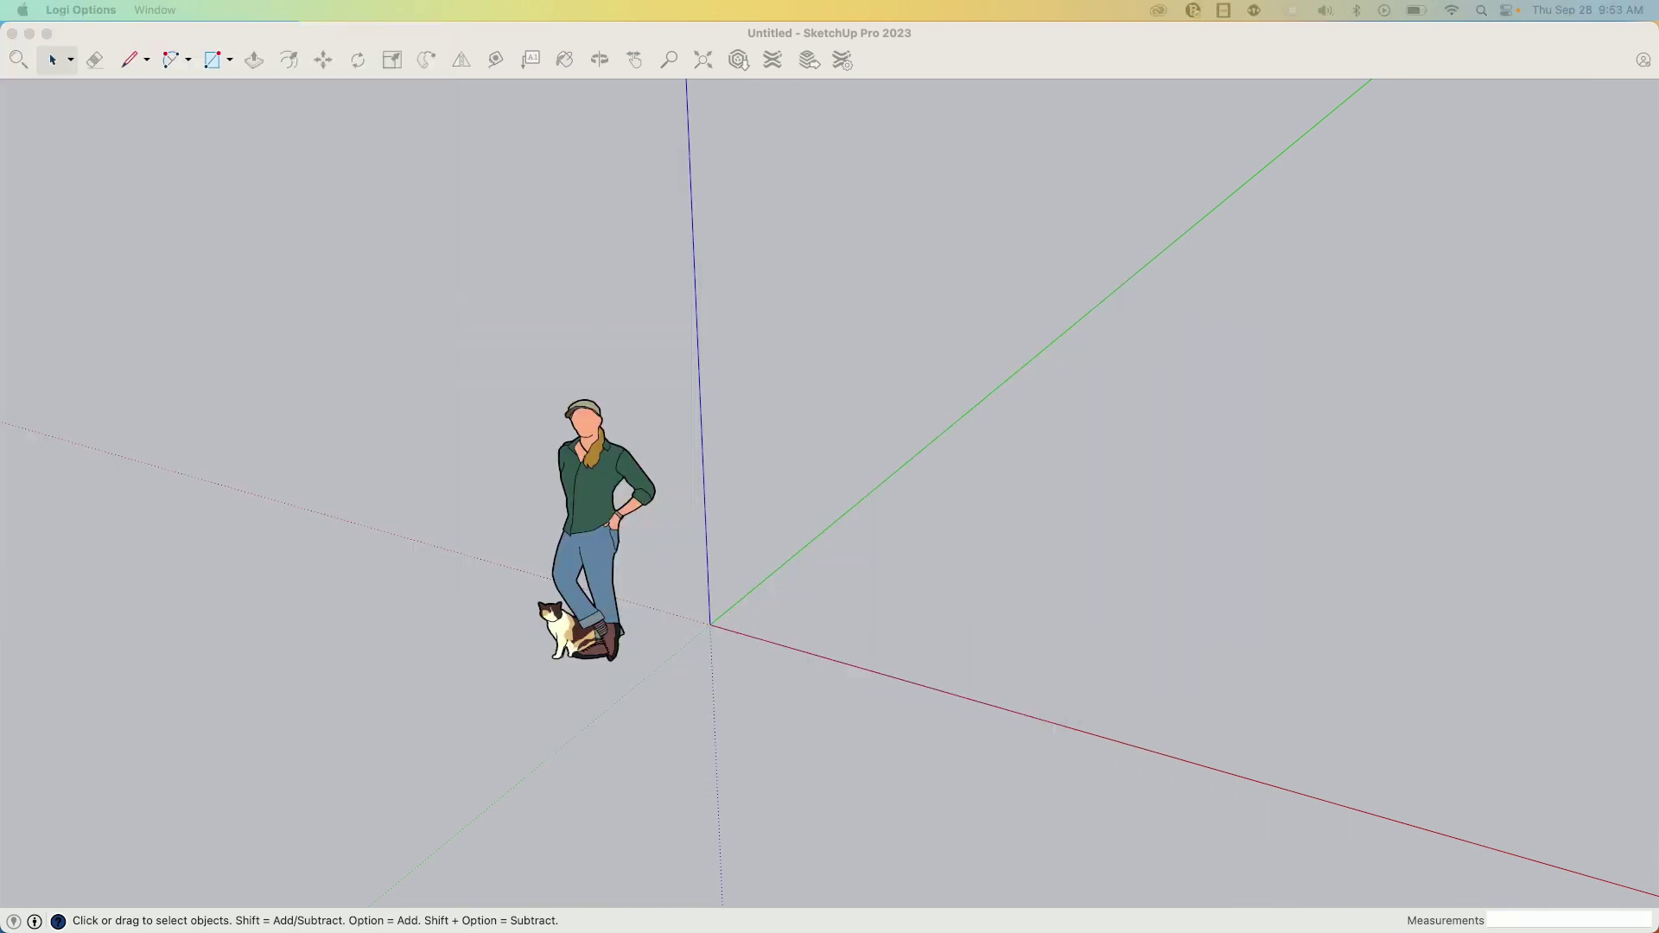
left_click(1185, 59)
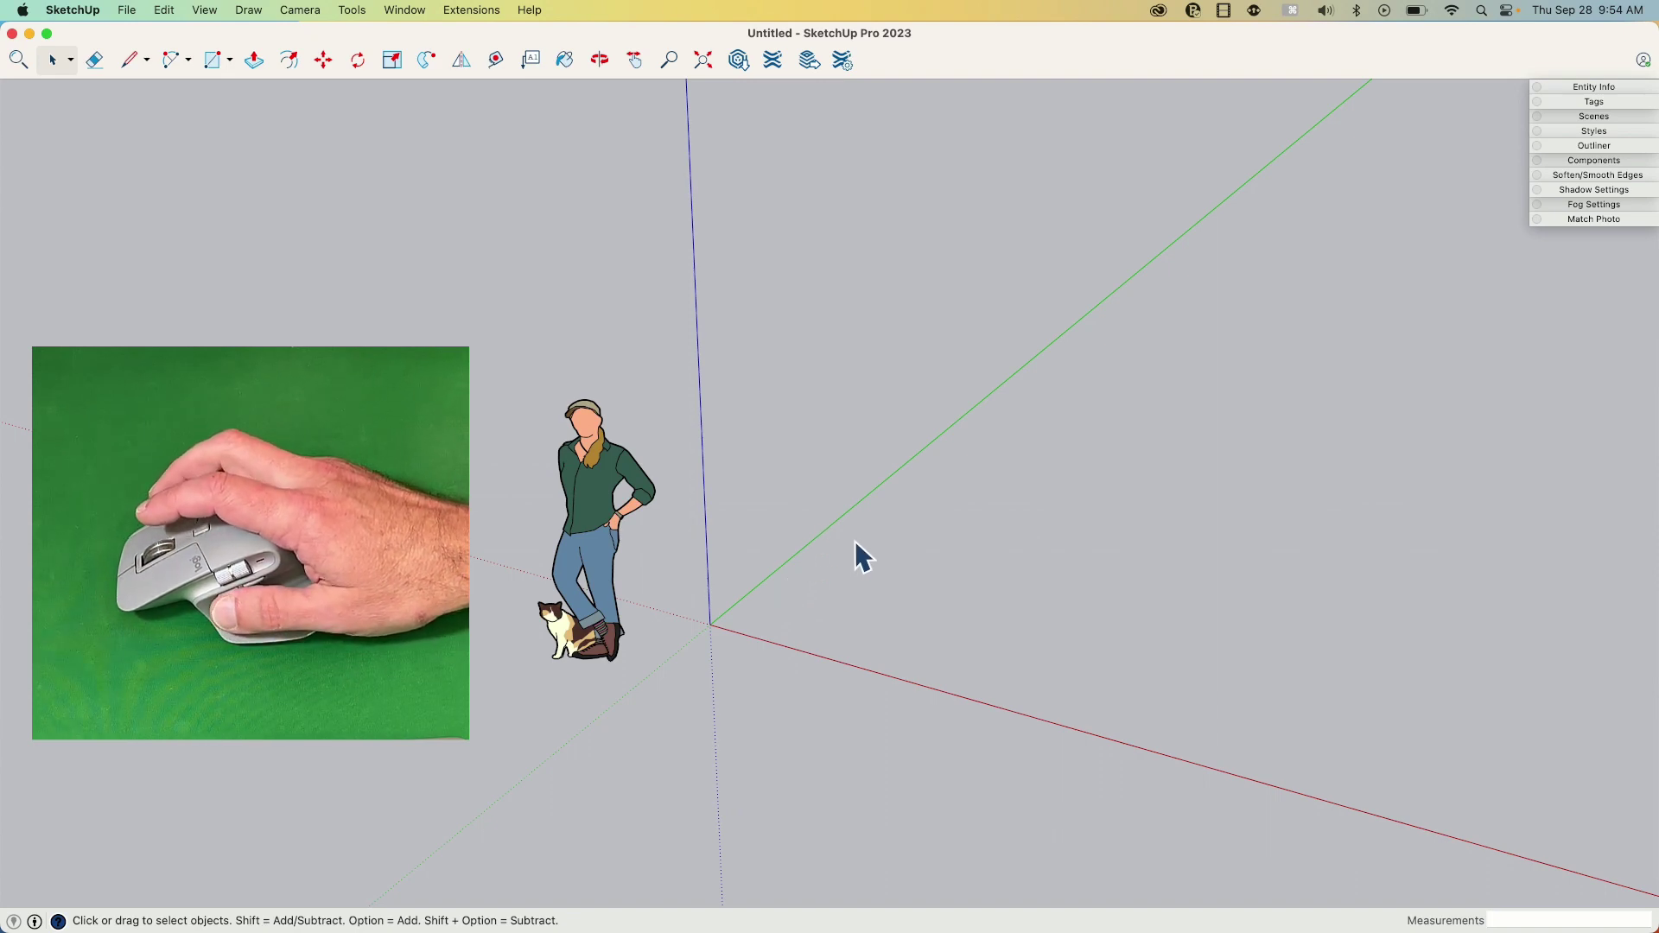
key("l")
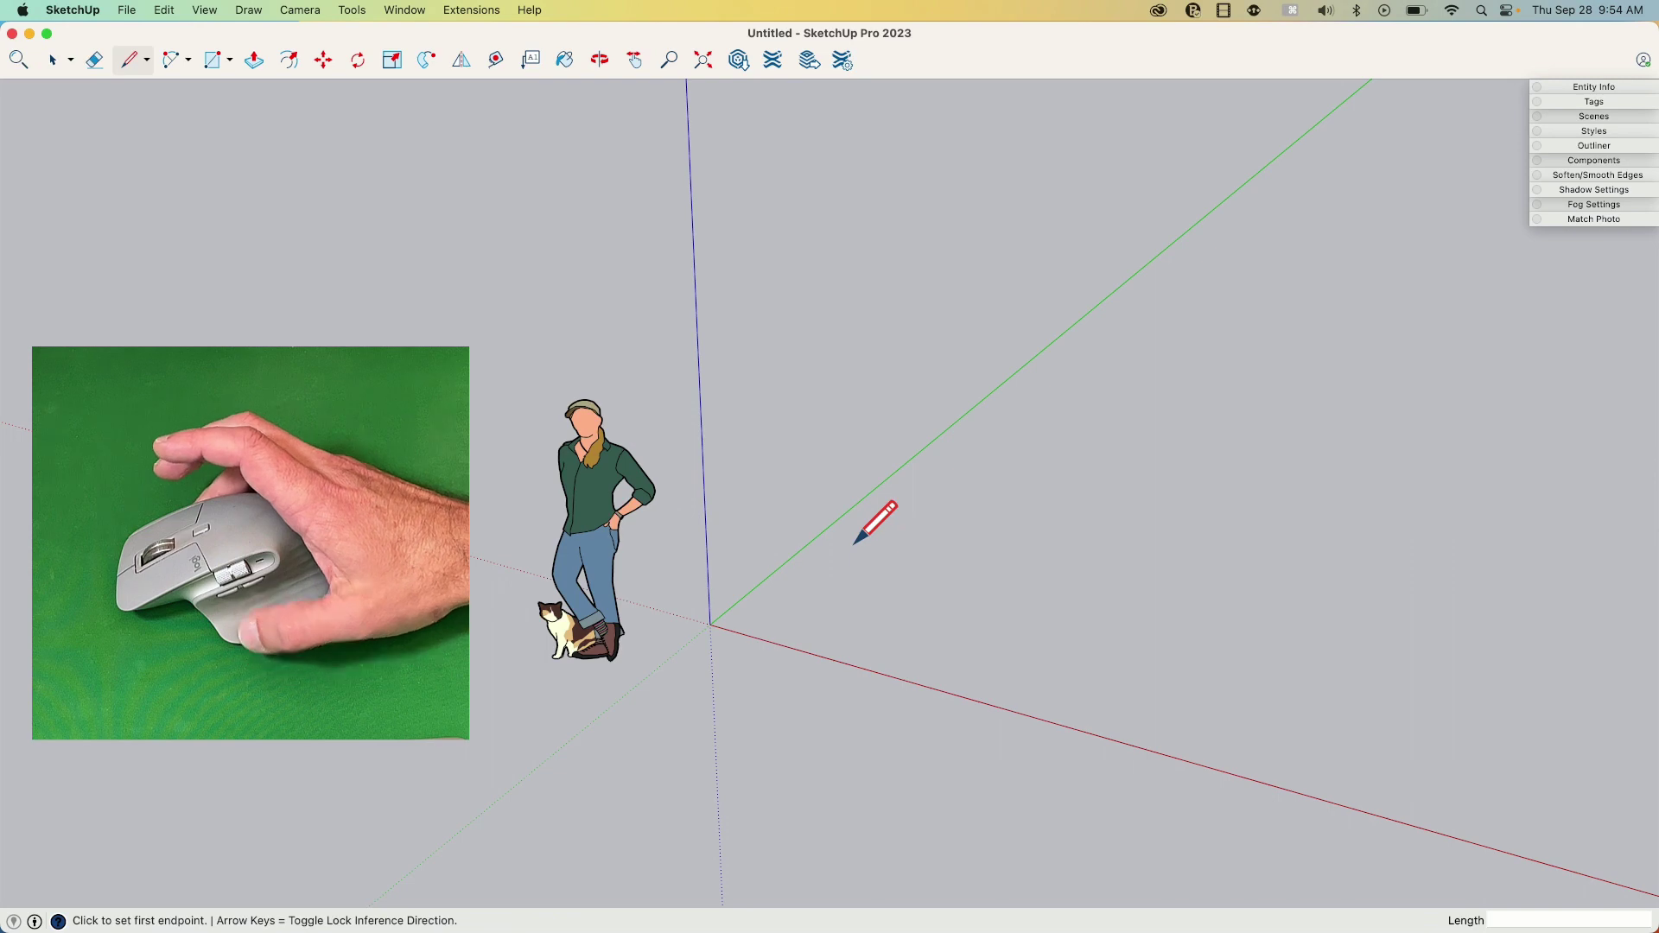
left_click(845, 450)
left_click(1108, 543)
left_click(961, 578)
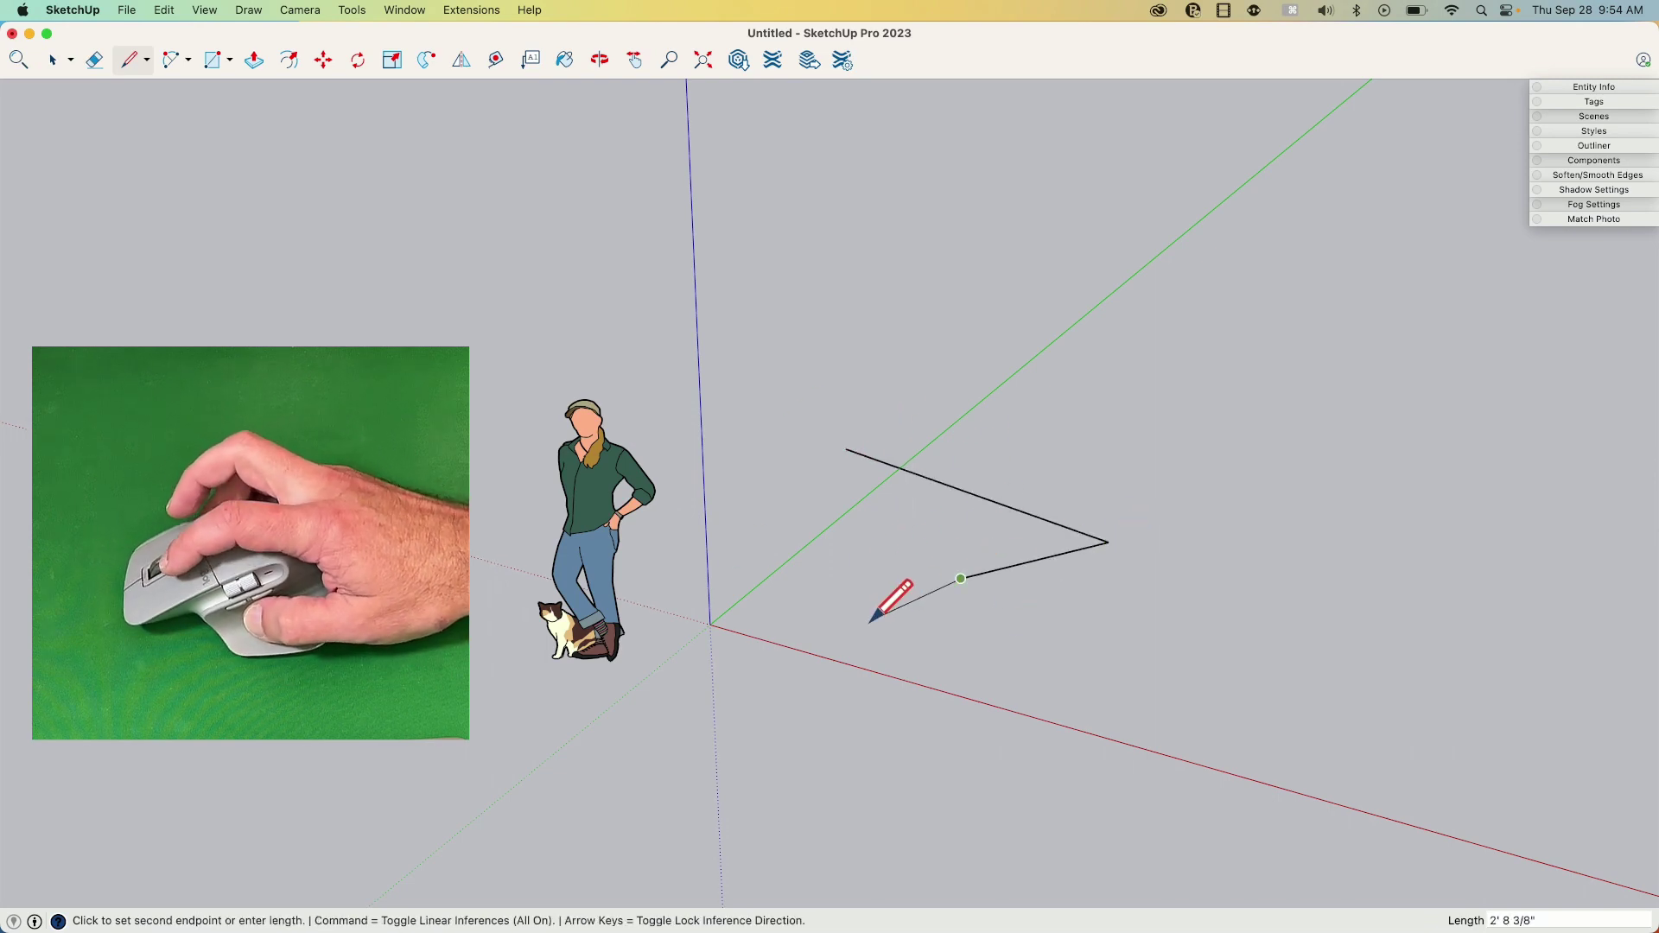
key("e")
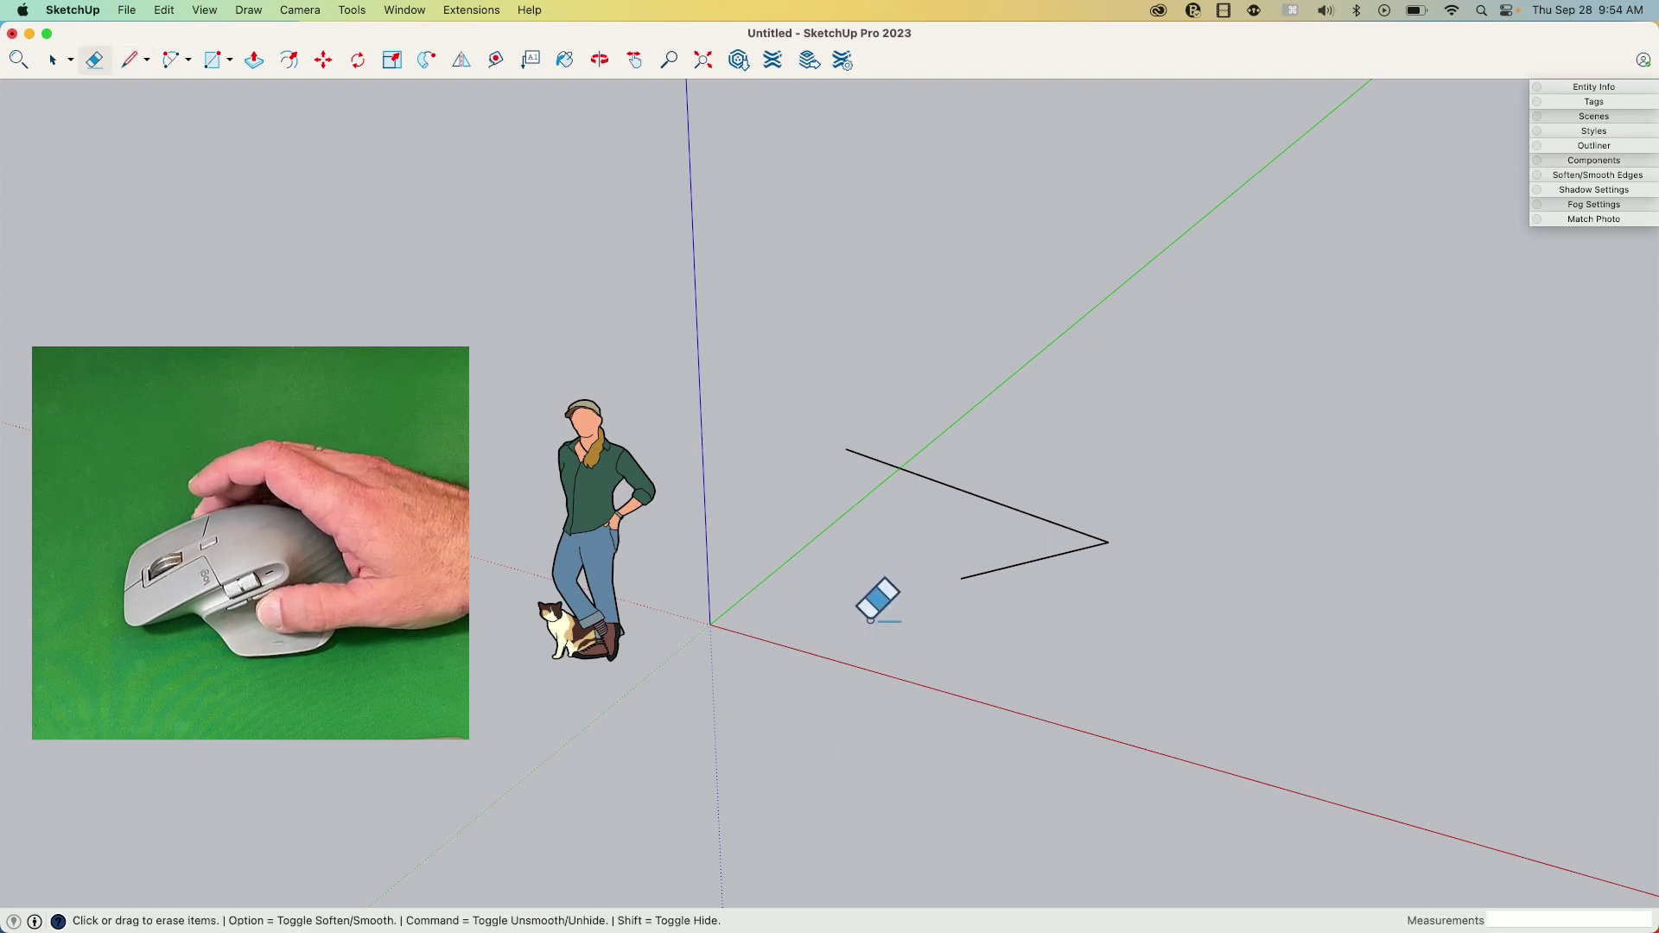
left_click_drag(985, 572, 986, 477)
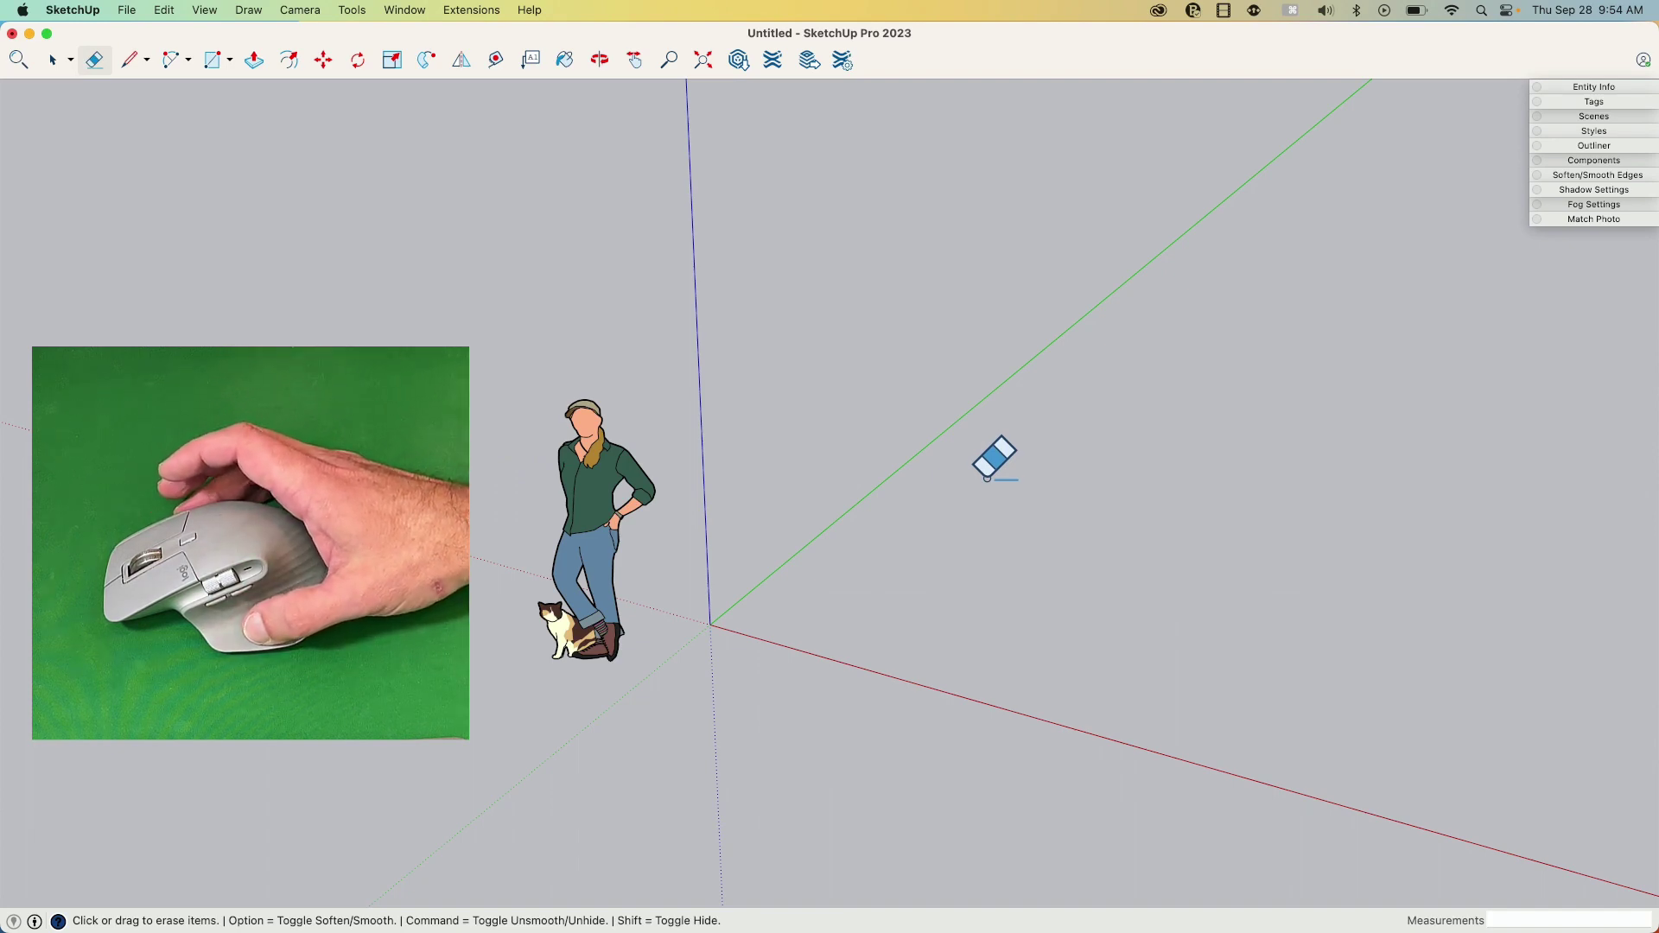
key("space")
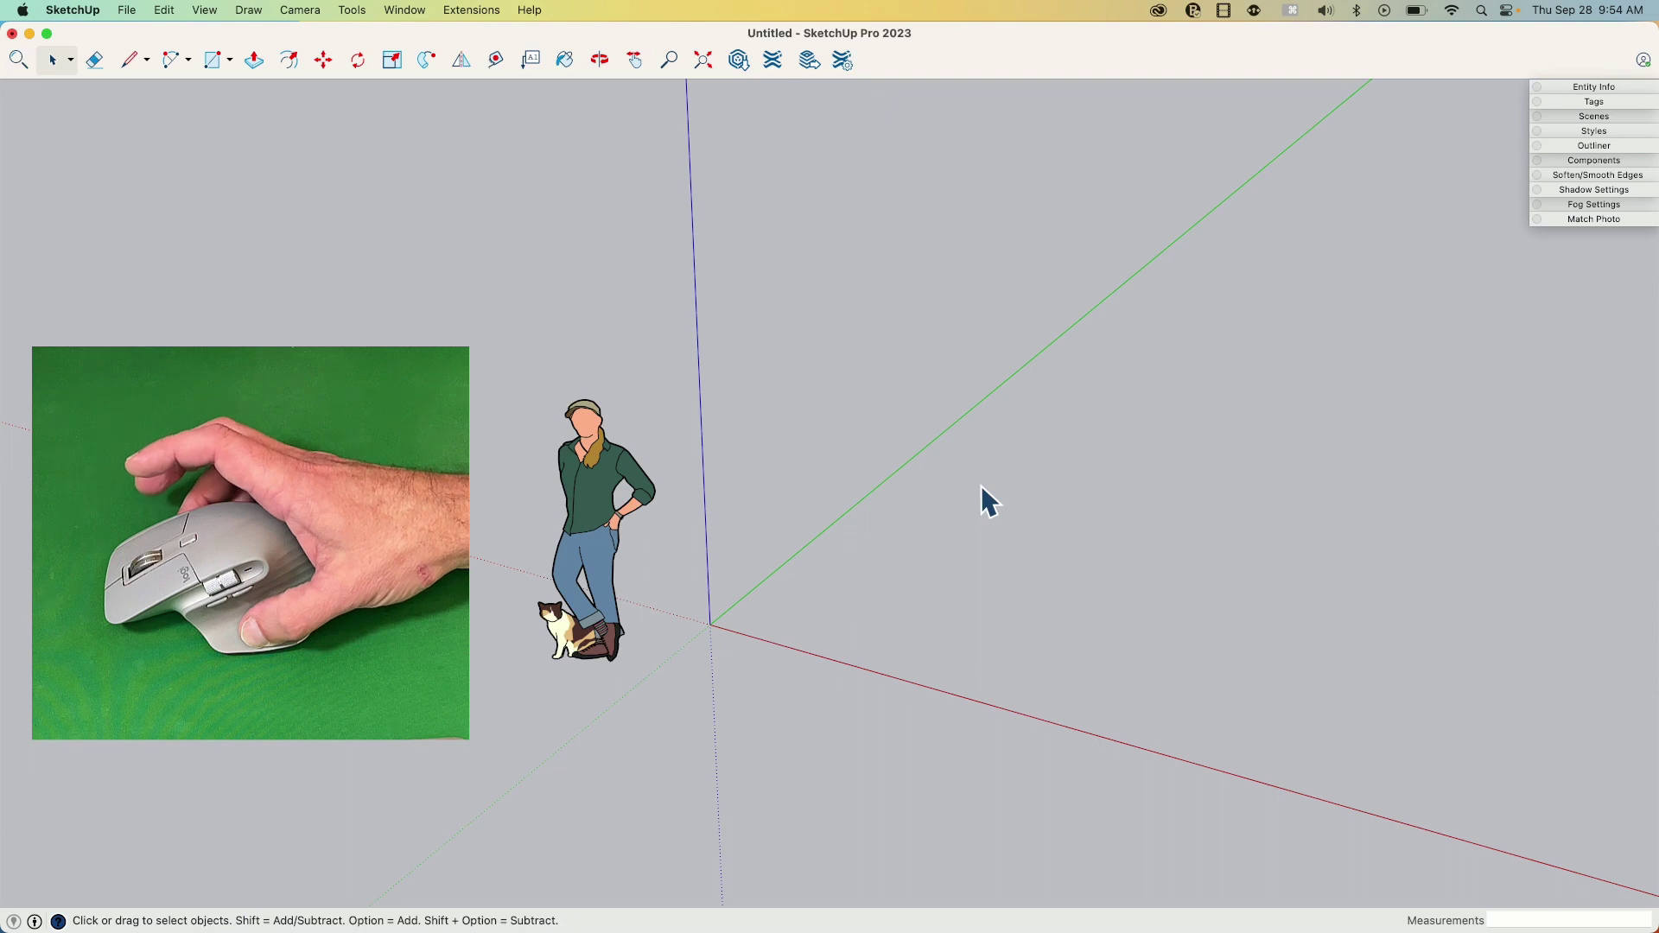
Test the gesture shortcuts by cycling through Move, Push/Pull, Rectangle and Rotate
key("m")
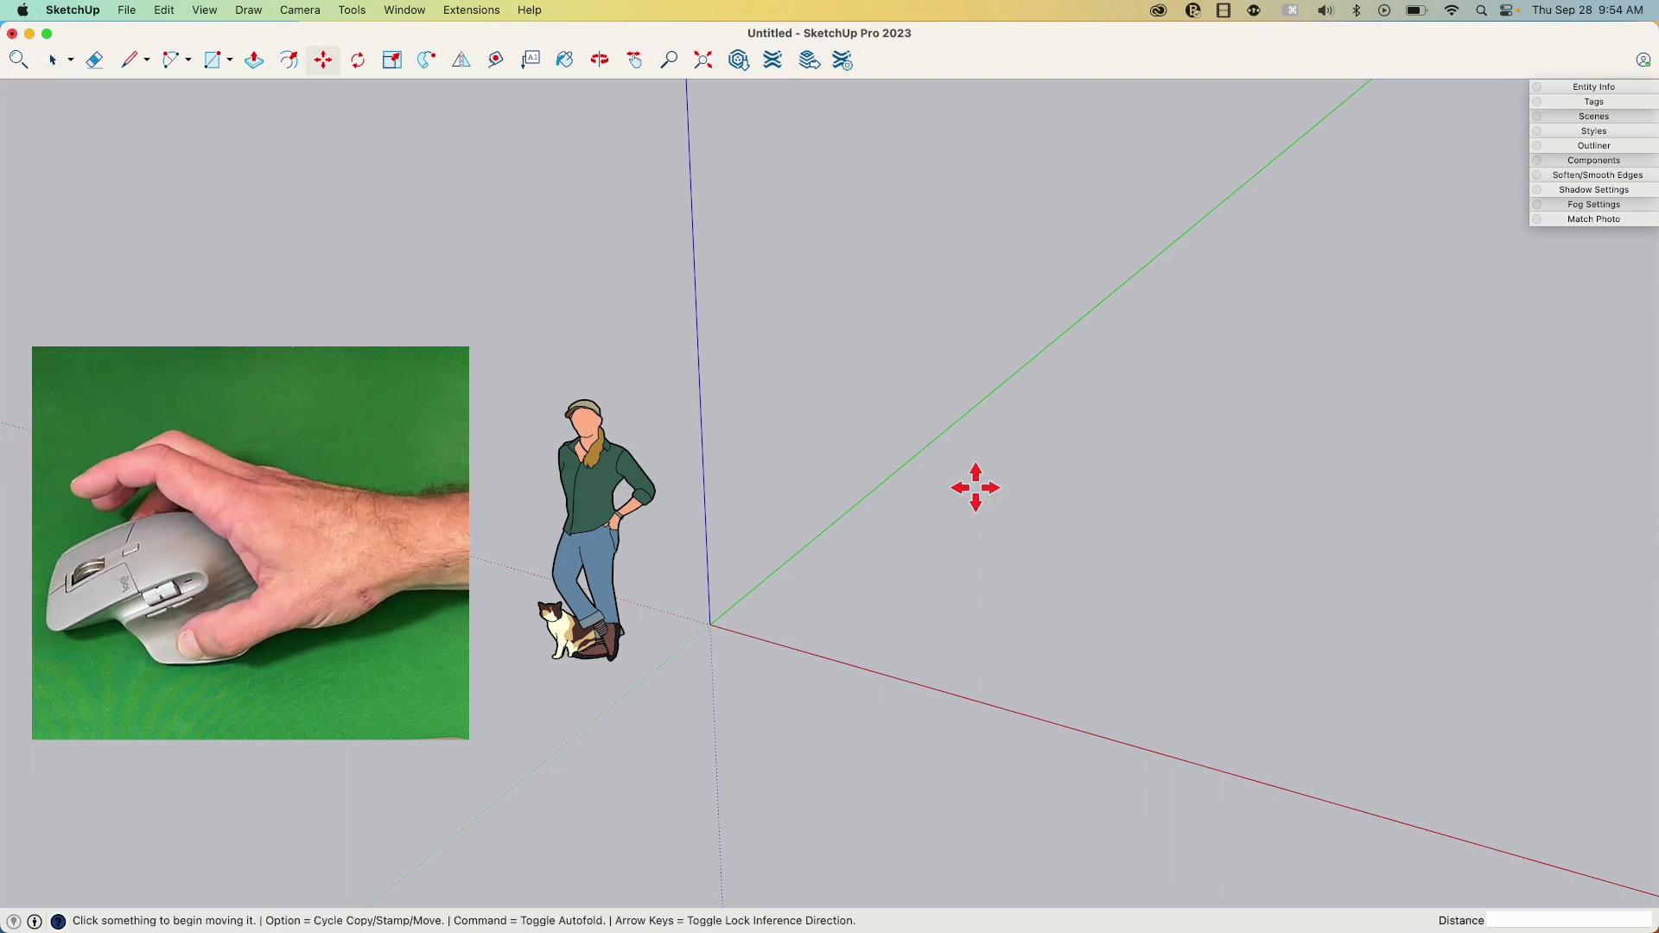
key("p")
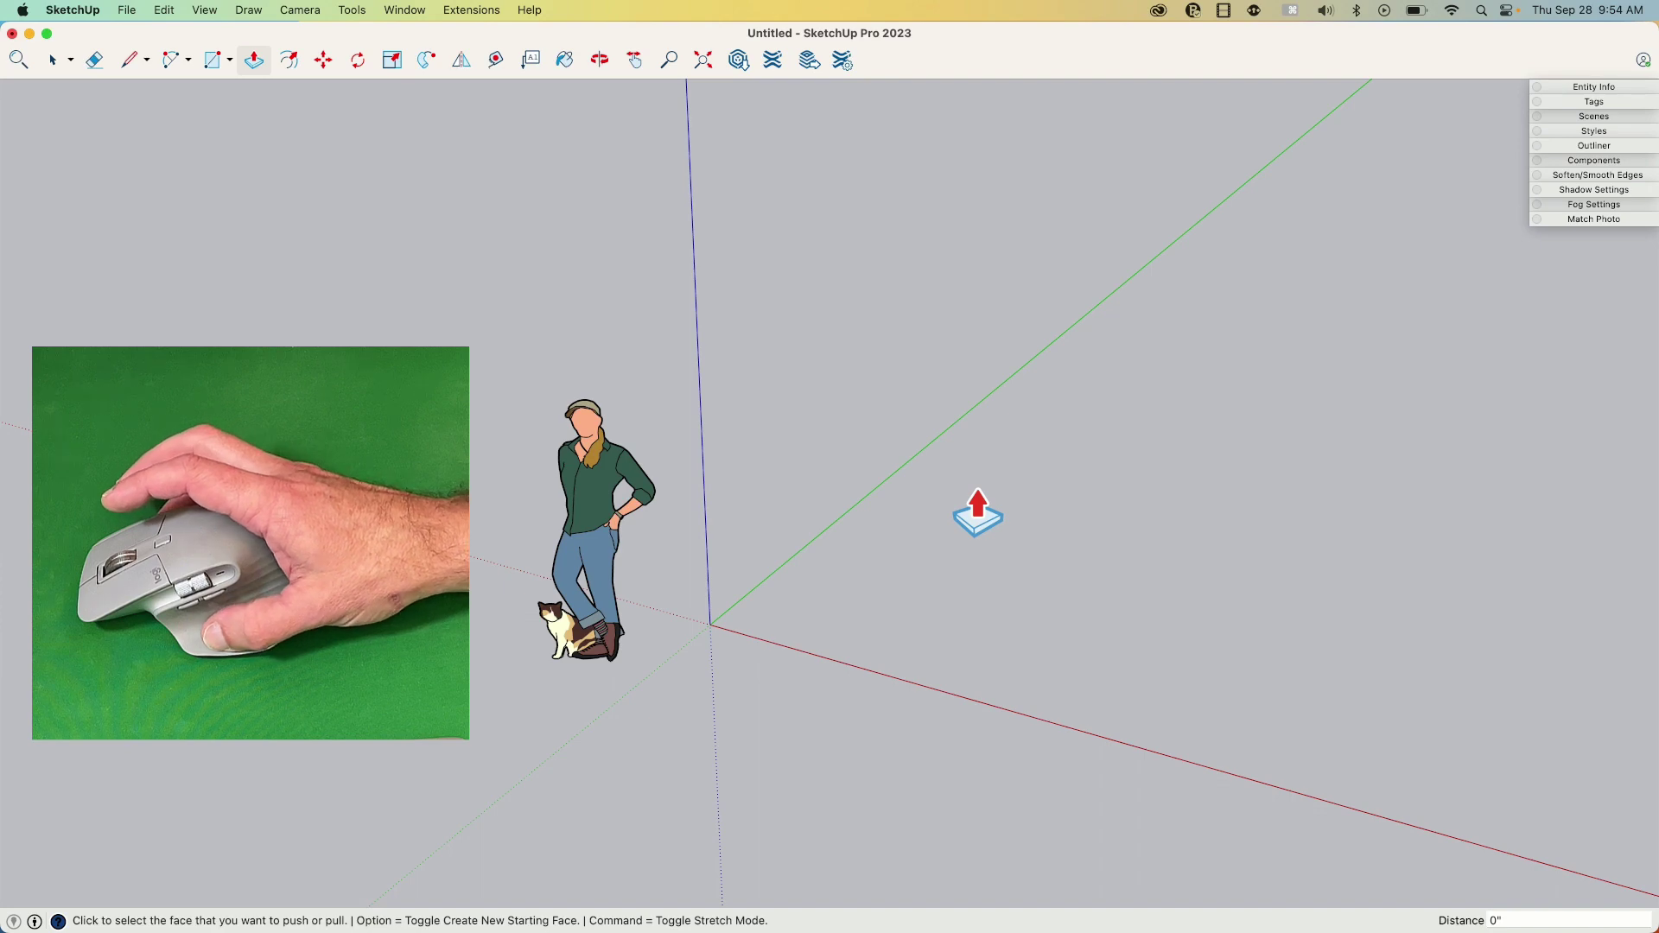
key("r")
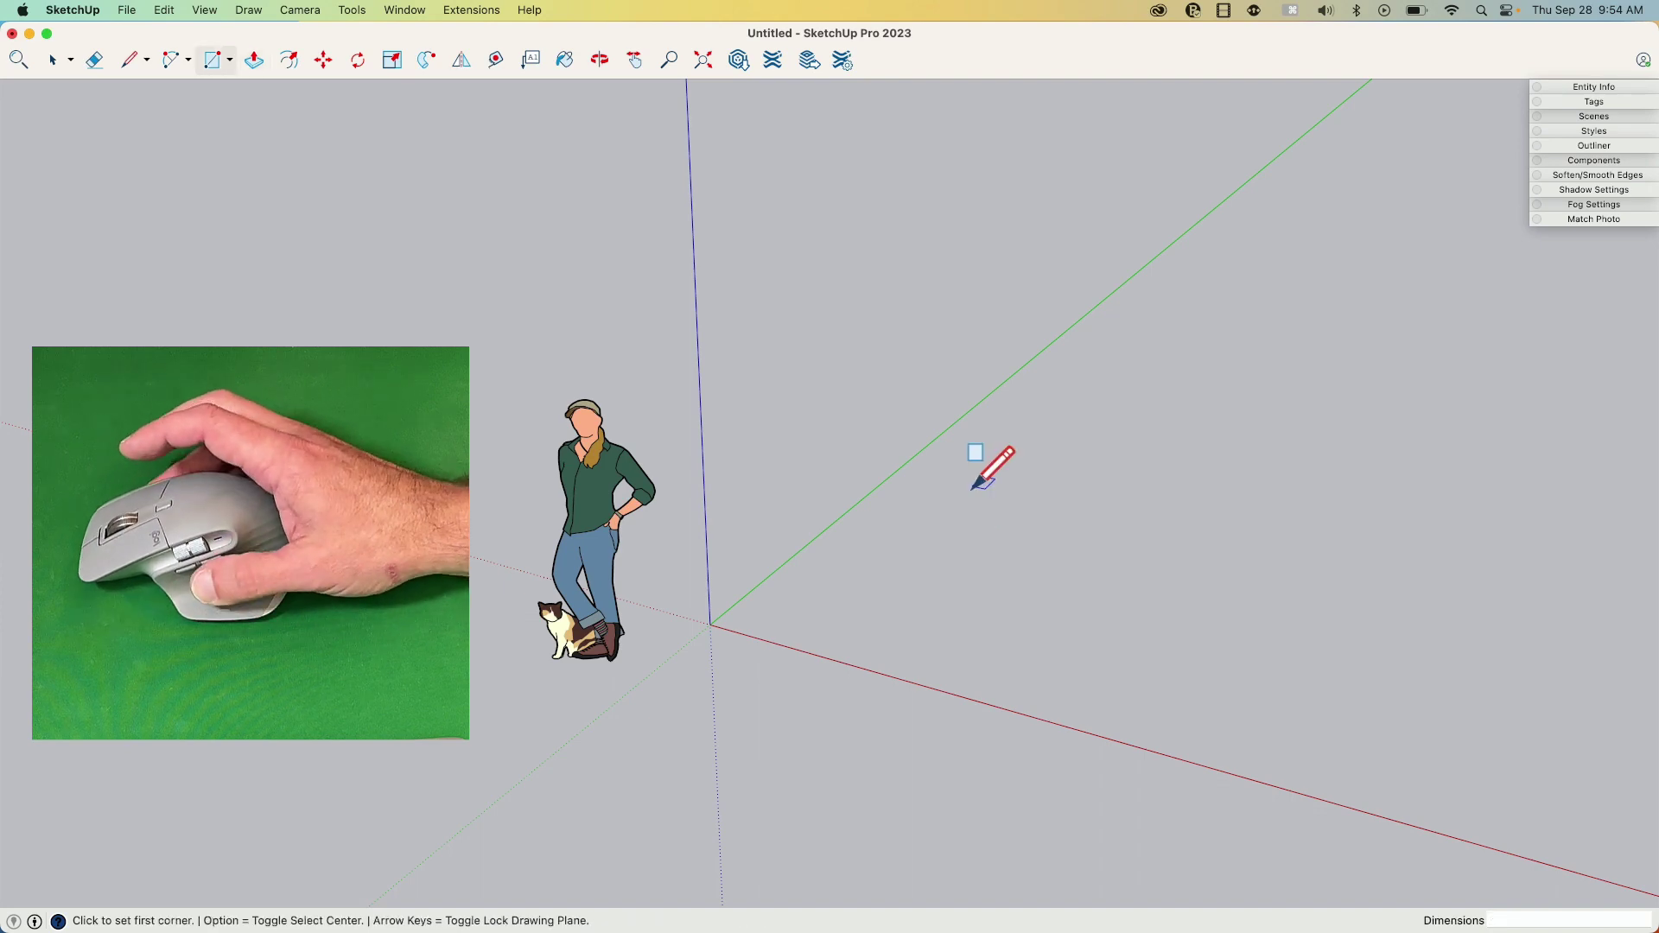
key("q")
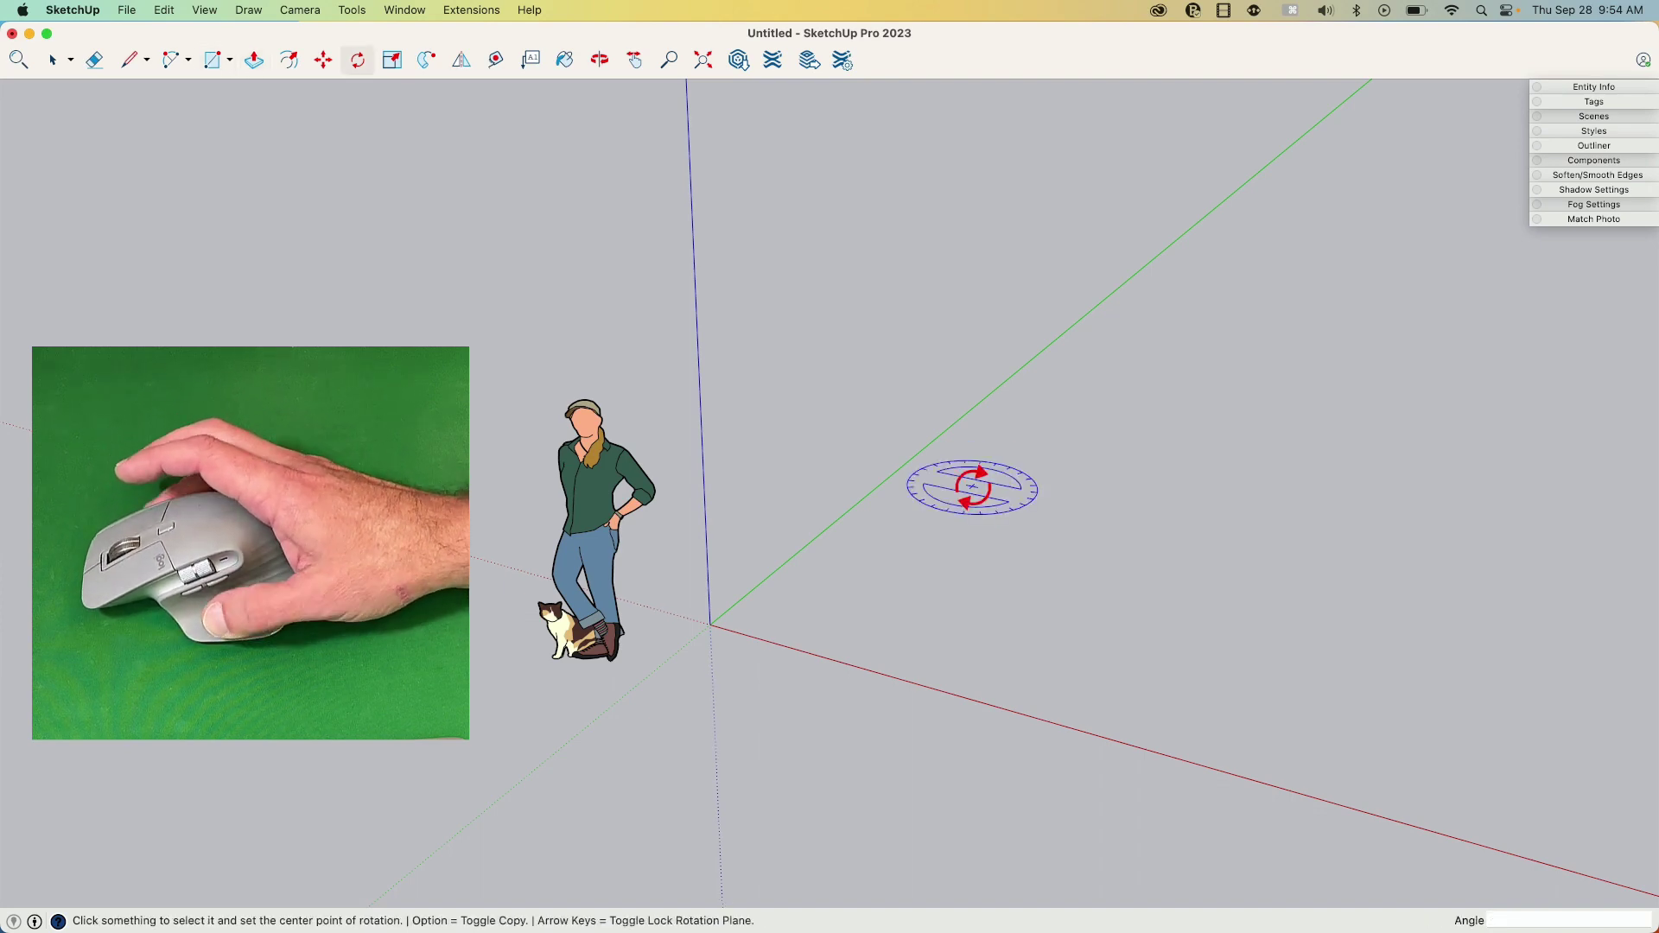
key("r")
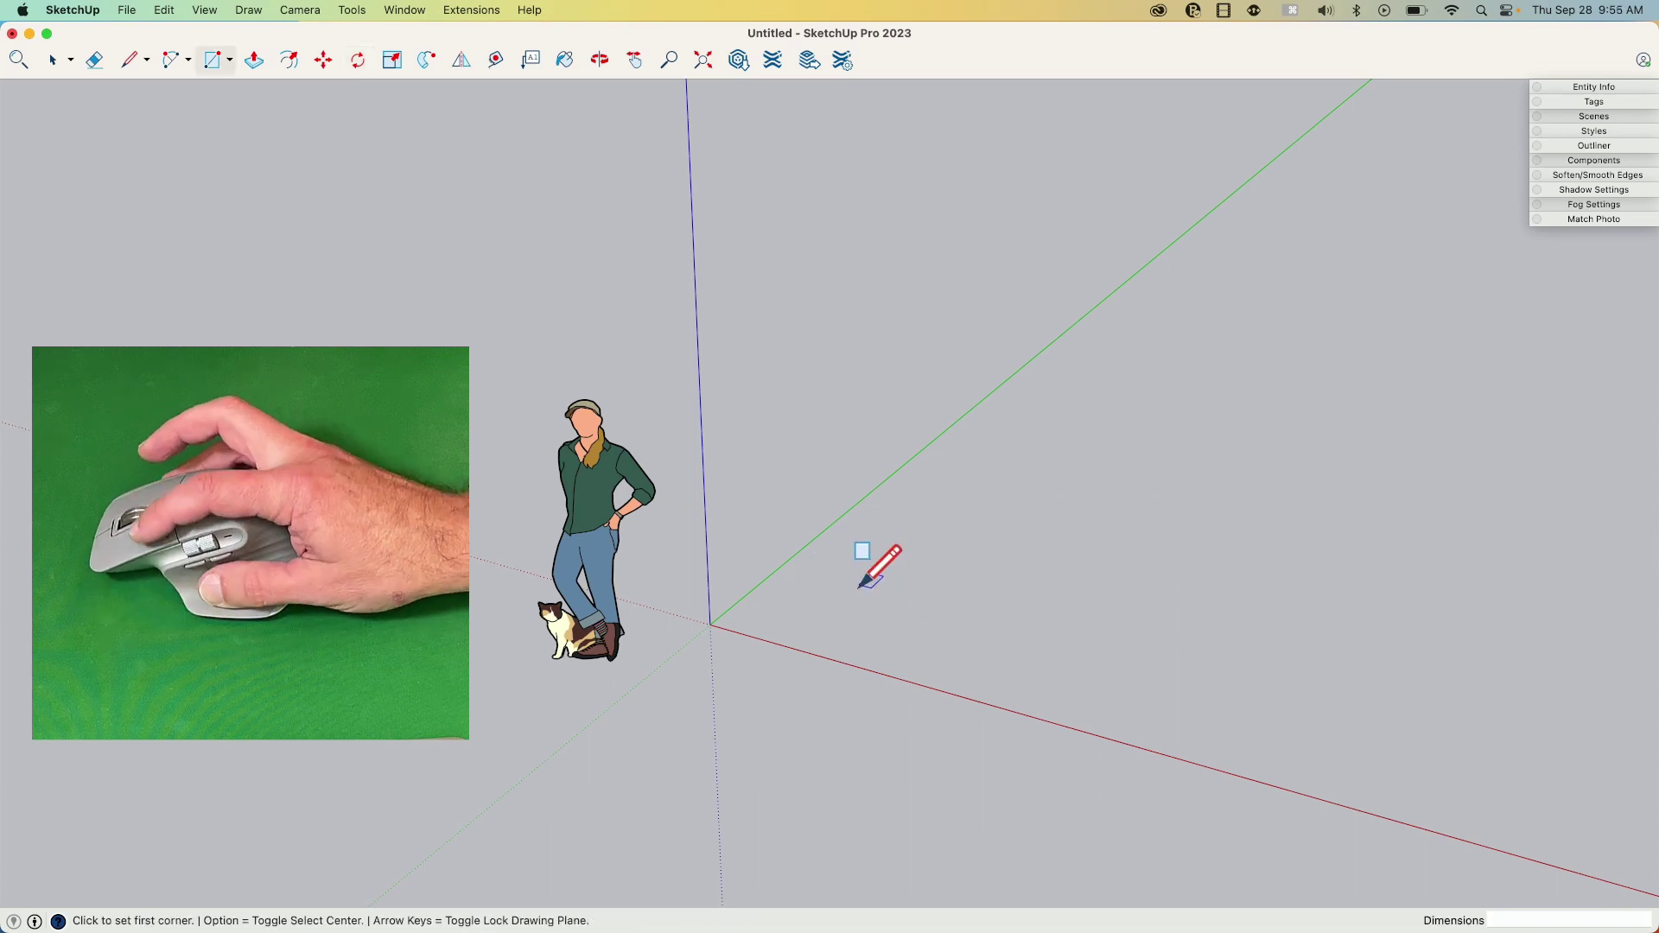
Draw a rectangle right of the scale figure and start pulling its face upward
left_click(860, 584)
left_click(1185, 506)
key("p")
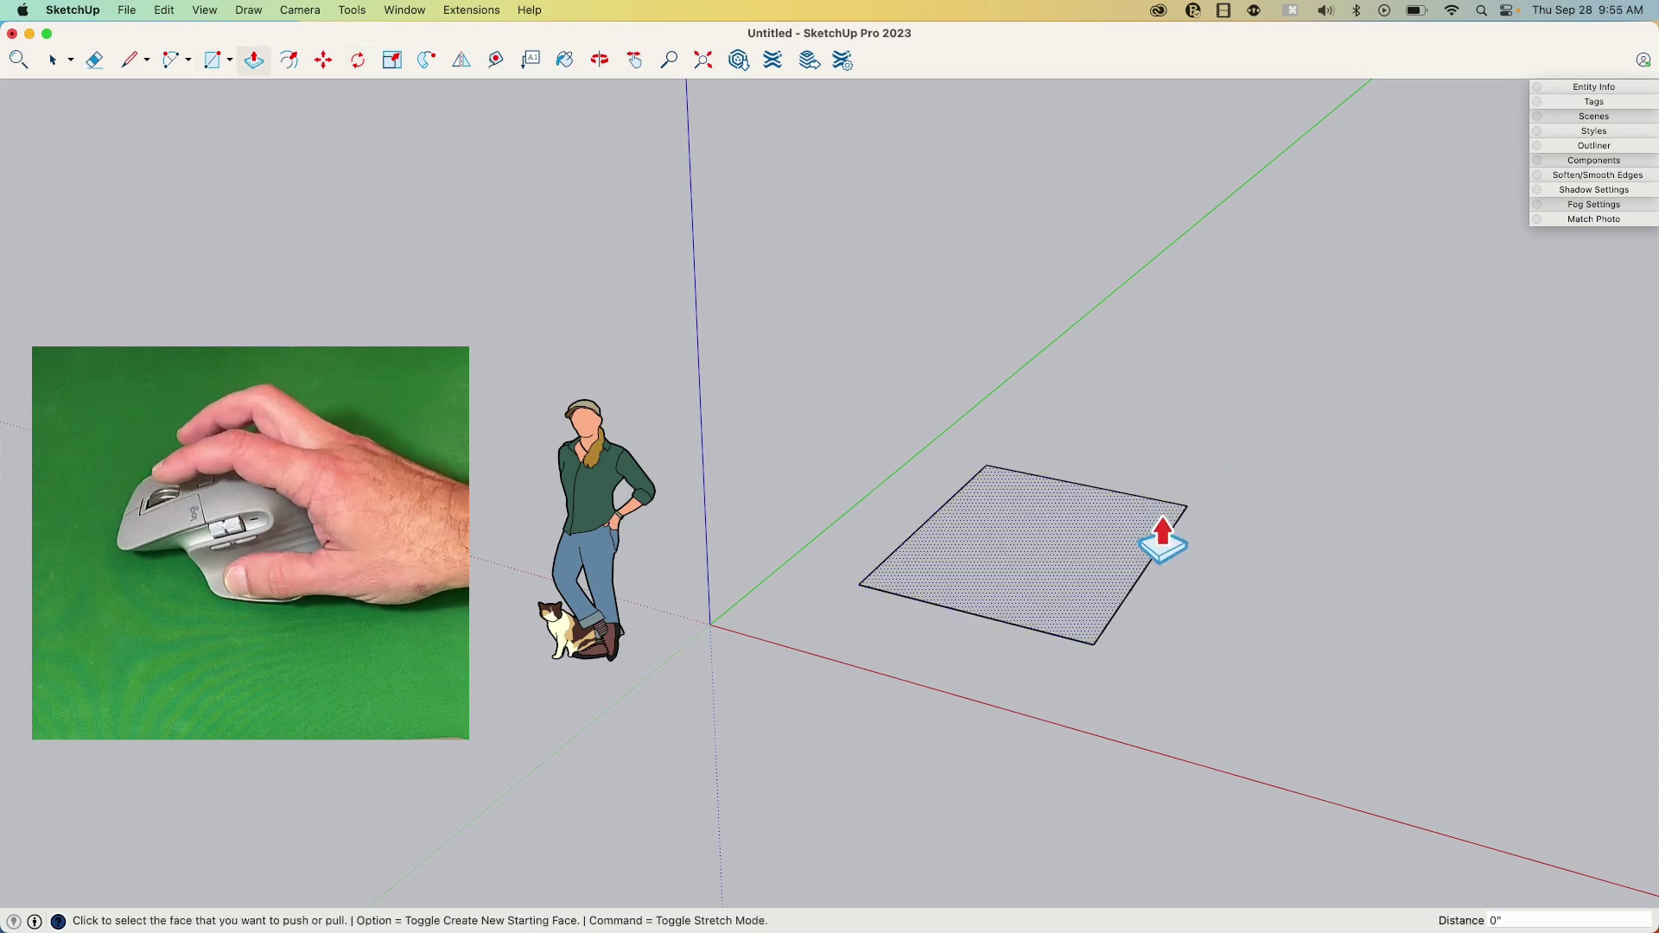
left_click(1096, 567)
Finish the box at about 4' 2 1/8" tall and select the whole box
left_click(1082, 410)
key("space")
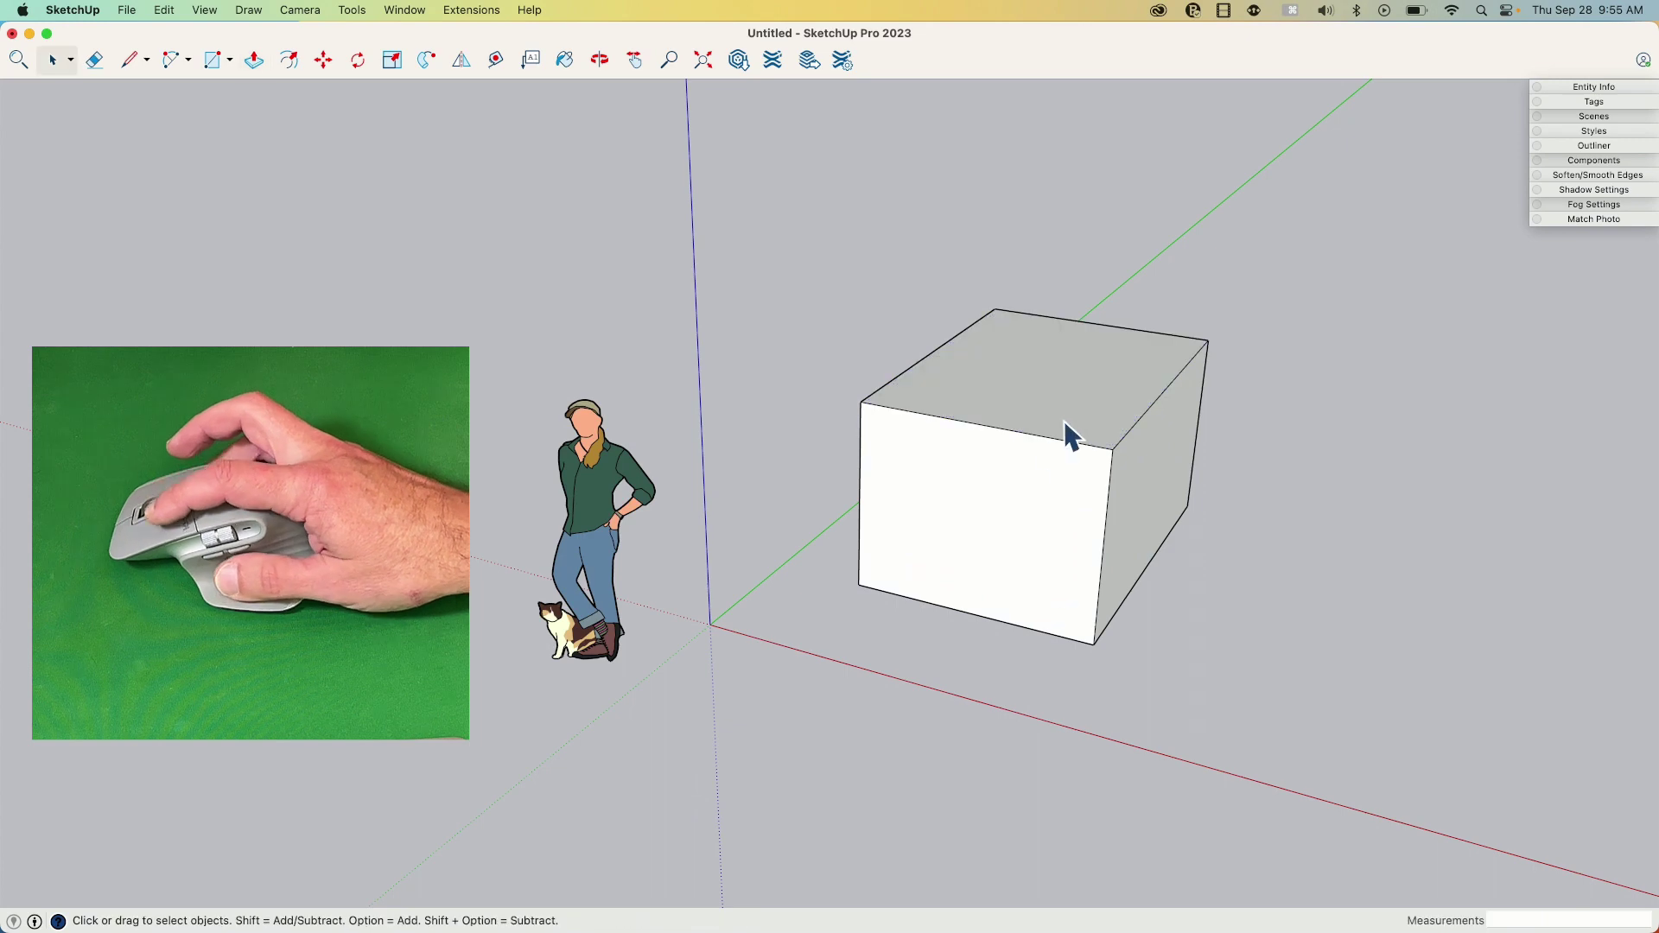
triple_click(1006, 529)
Rotate the box twice, the second rotation at 18.5°, leaving it tilted
key("q")
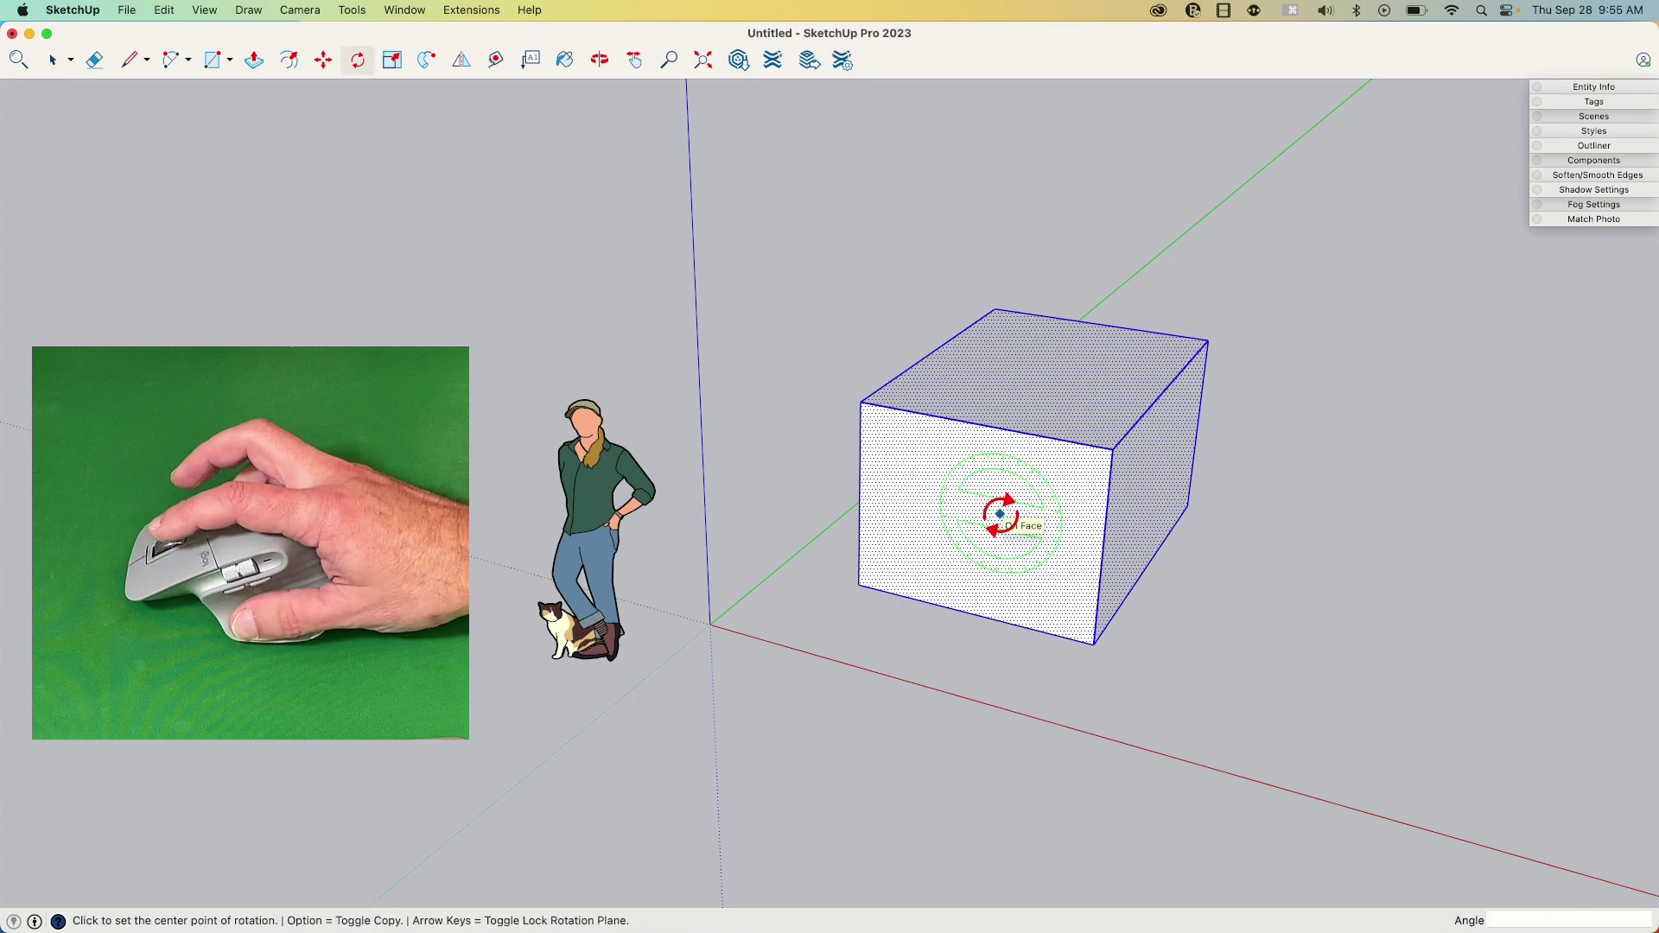
left_click(997, 513)
left_click(1201, 540)
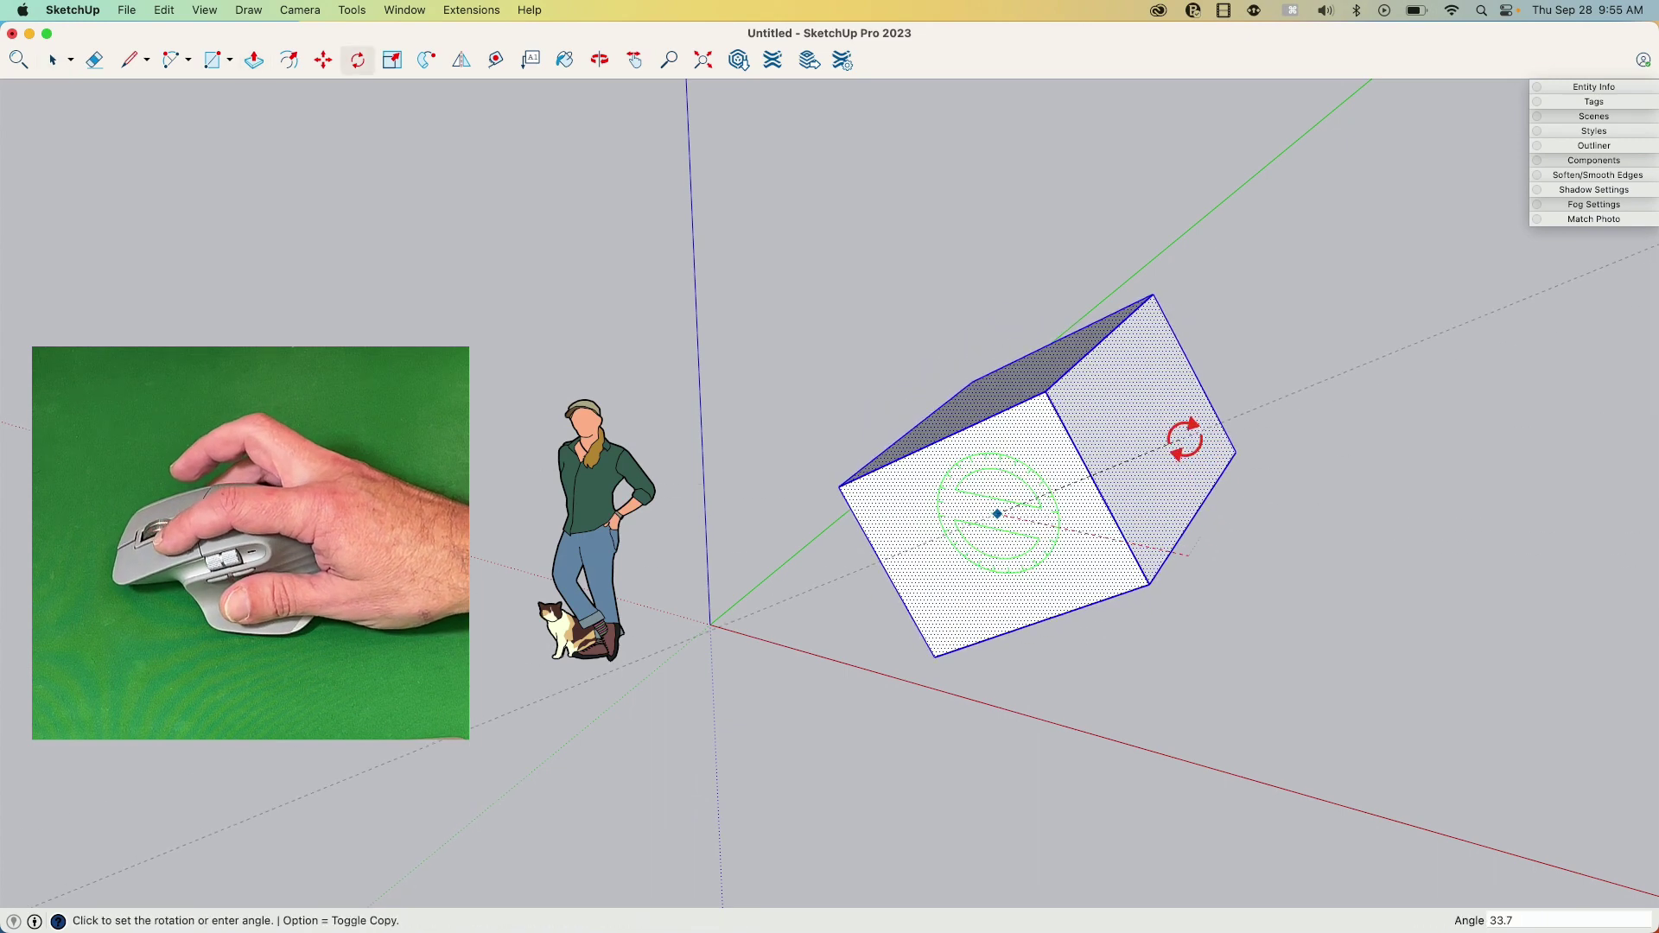
left_click(1185, 437)
left_click(1155, 436)
left_click(1262, 345)
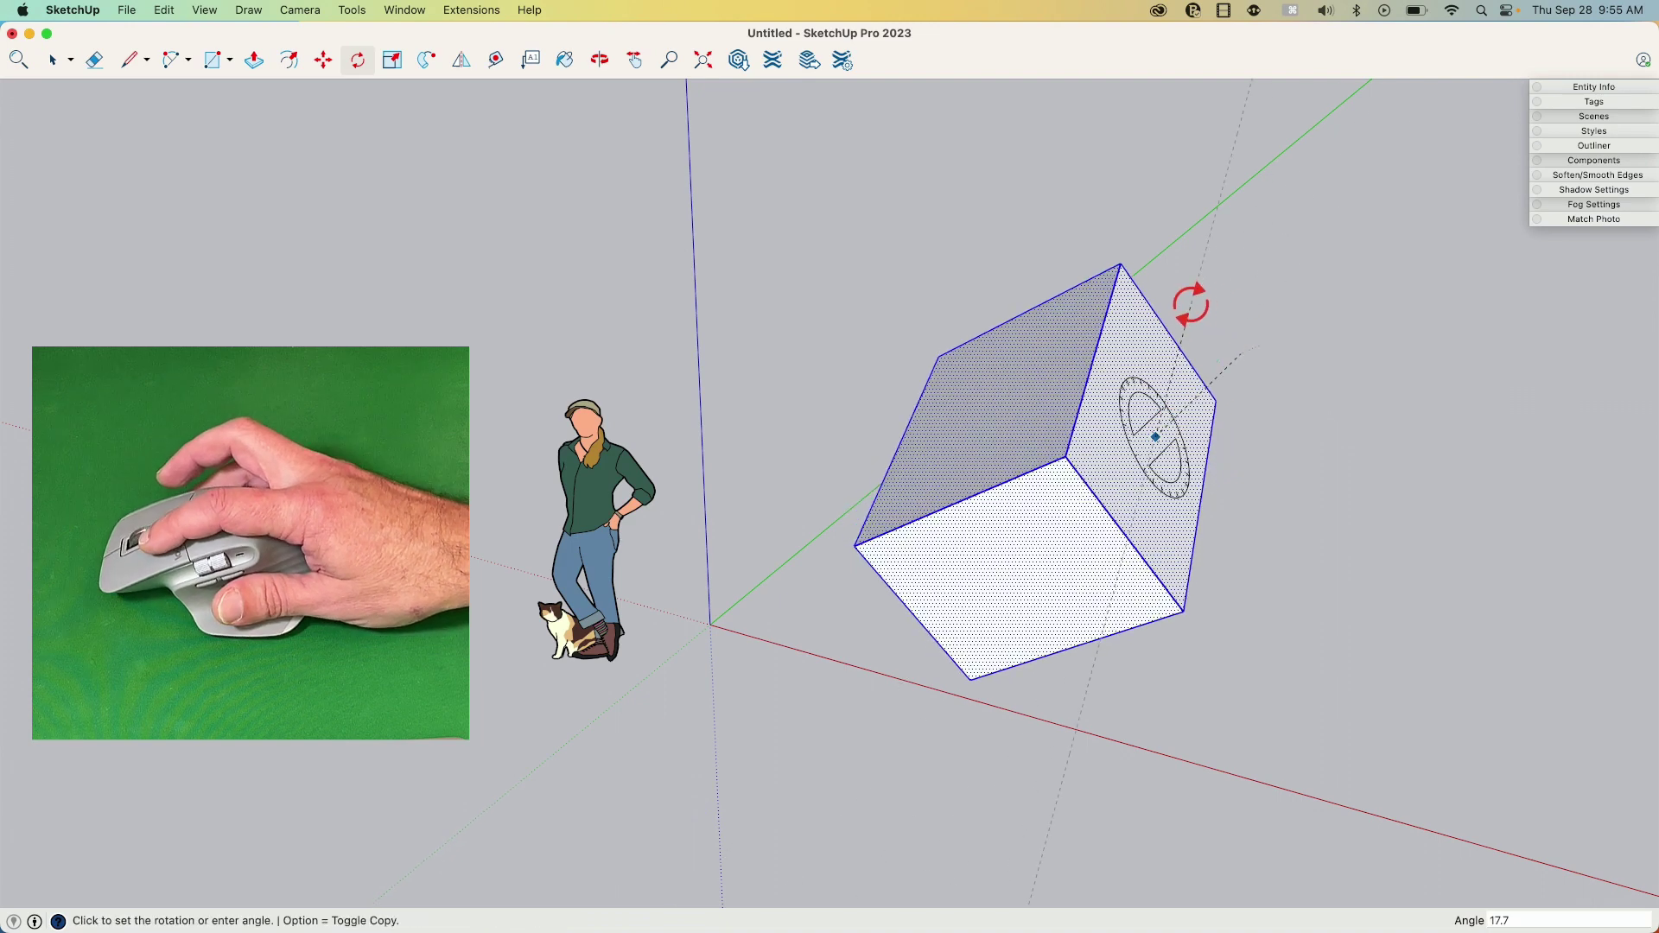
left_click(1288, 303)
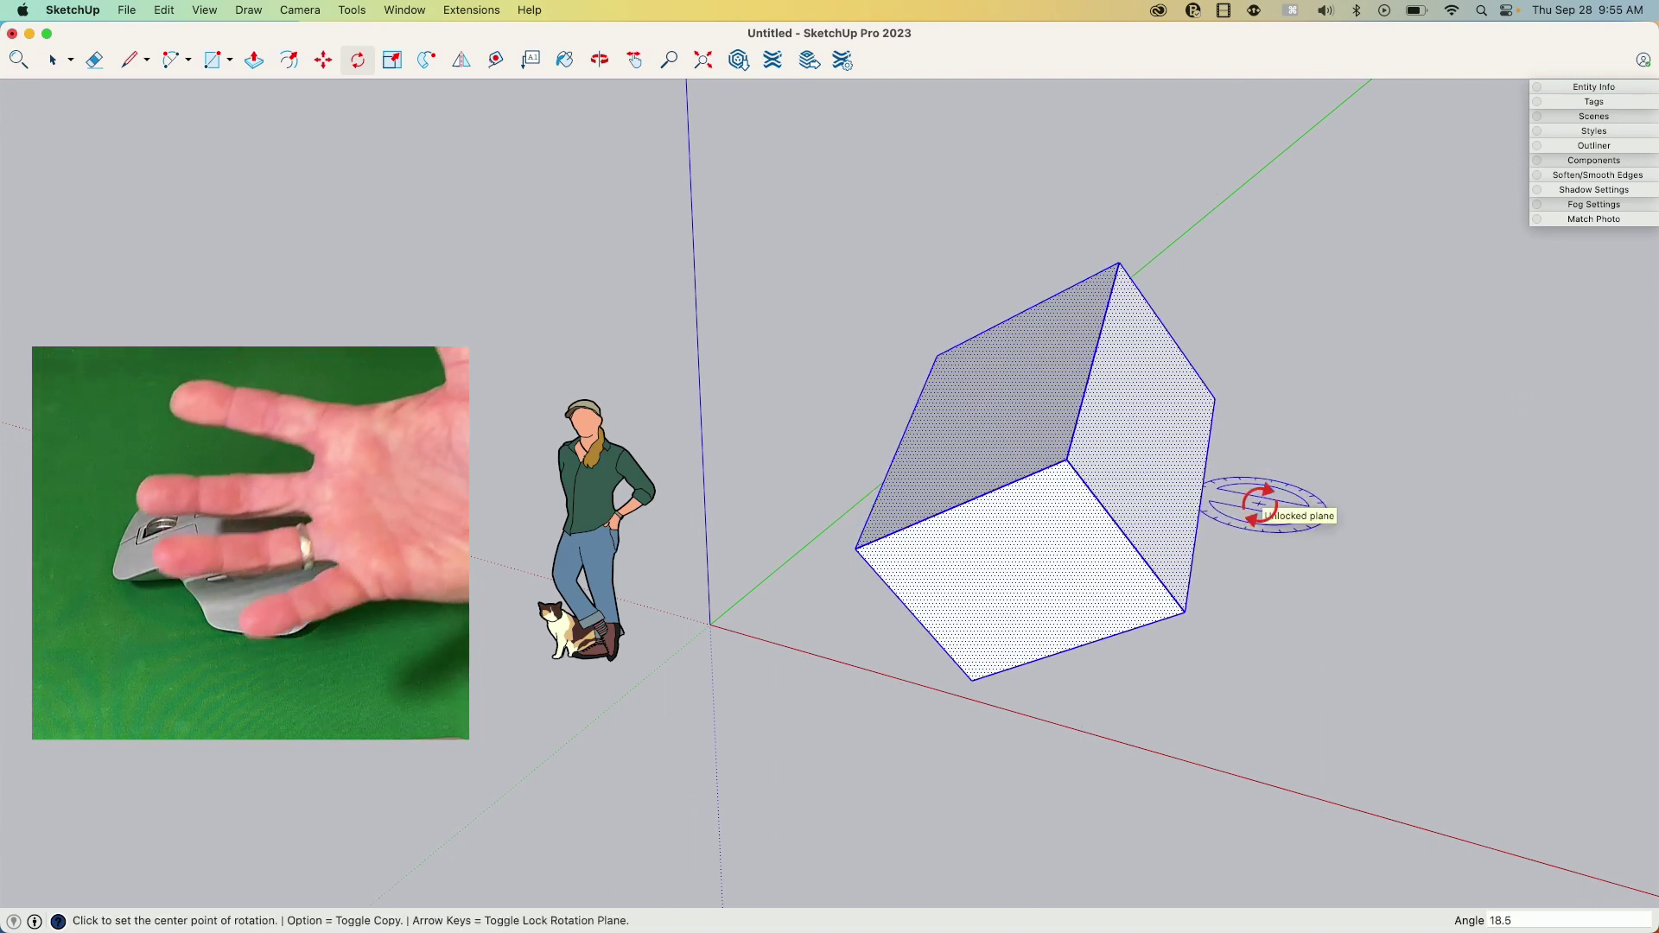